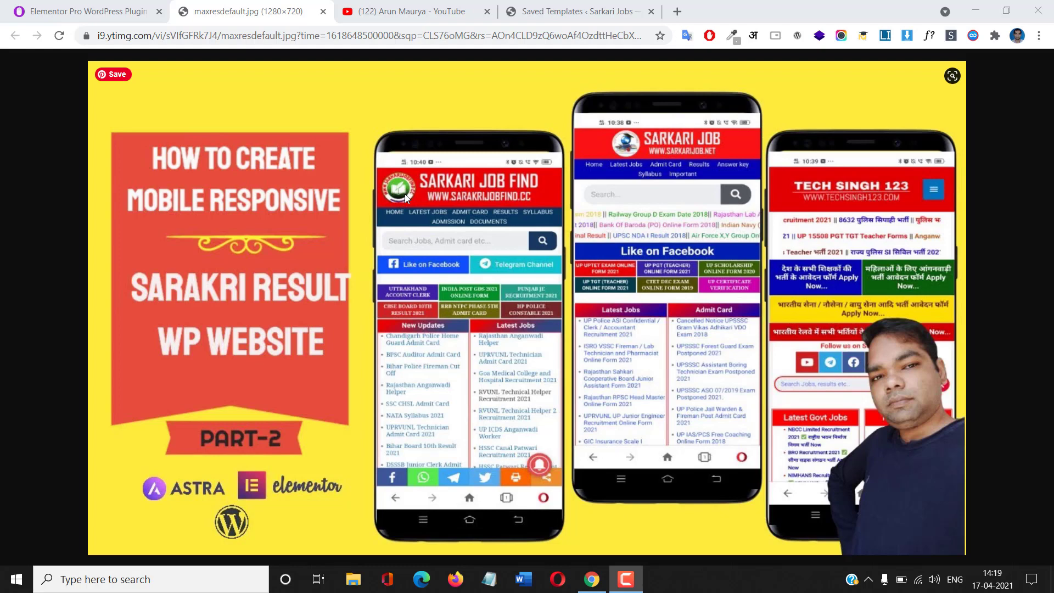
# Review the YouTube channel uploads, the mobile design reference image and the GPL Product site, and return to the WordPress saved templates
pyautogui.click(376, 9)
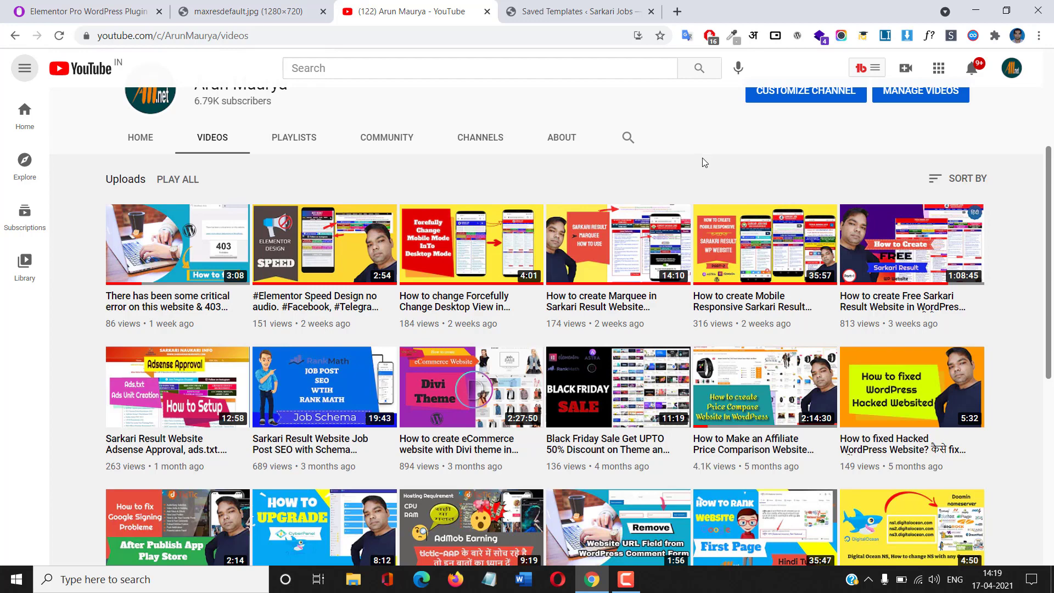
pyautogui.click(250, 13)
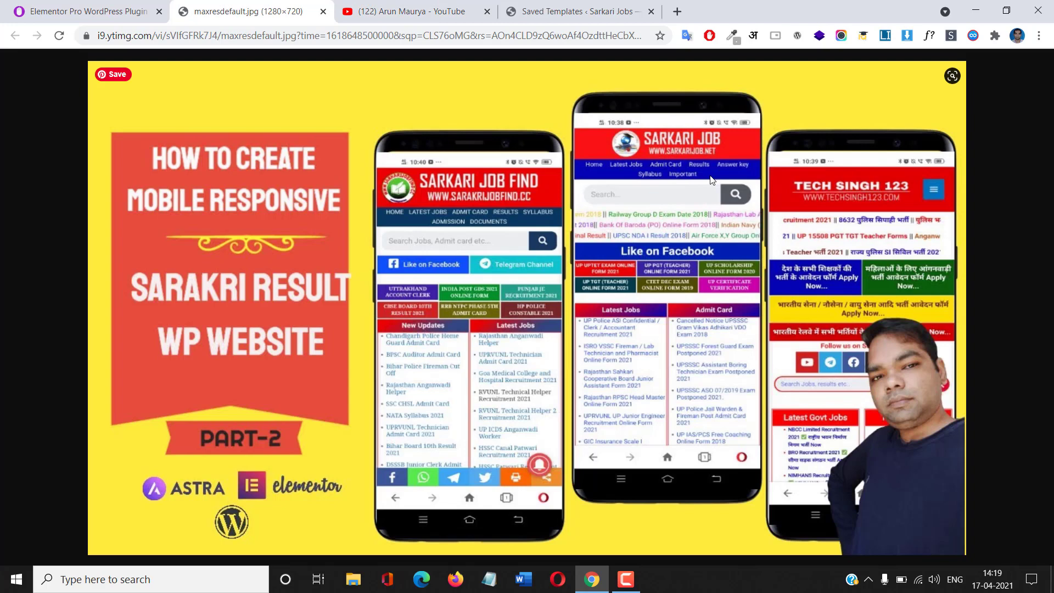
pyautogui.click(573, 4)
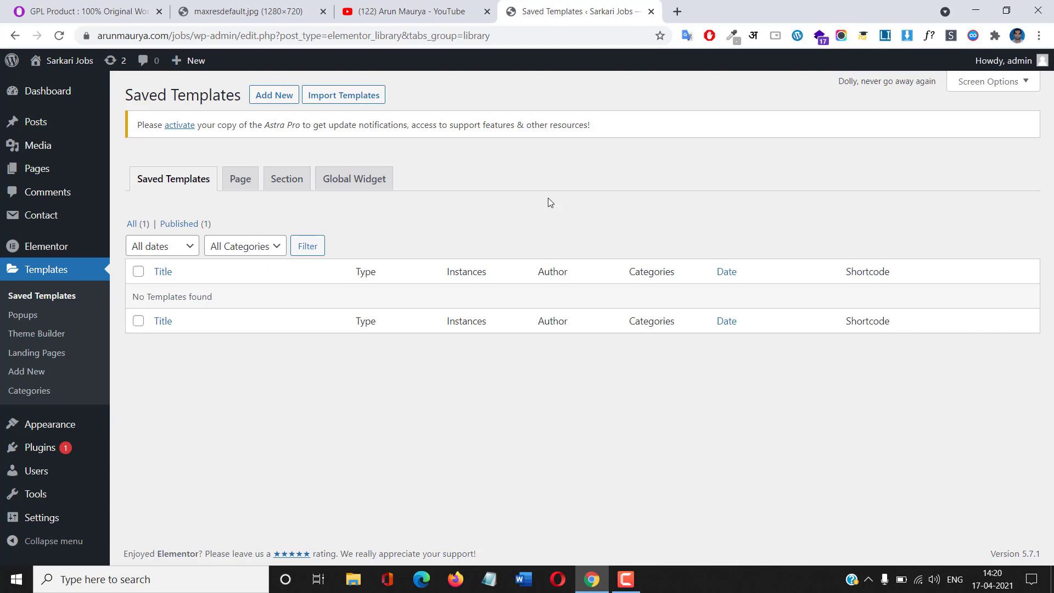
pyautogui.click(140, 11)
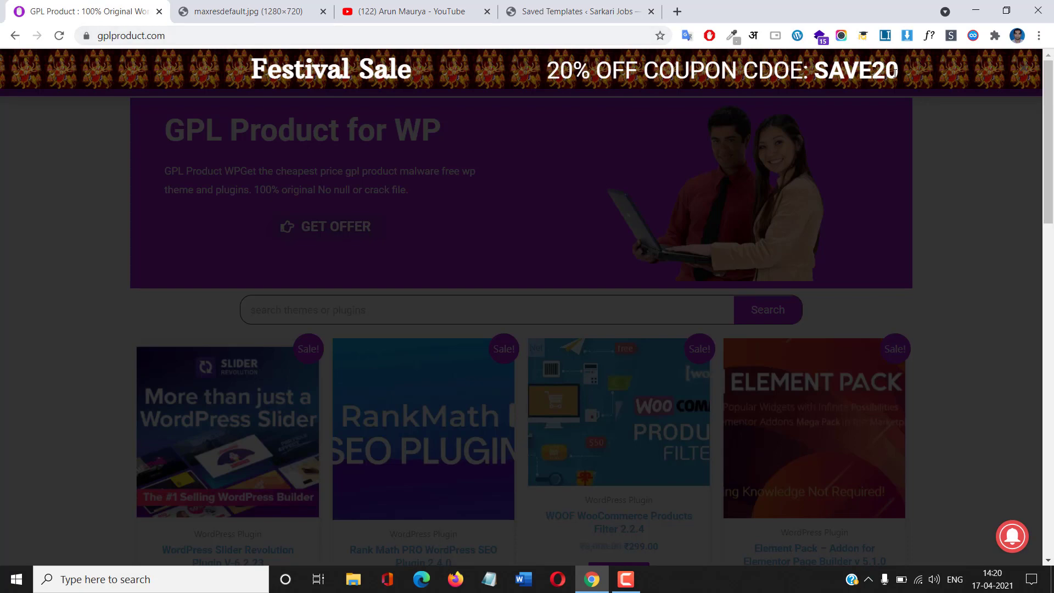
pyautogui.click(592, 5)
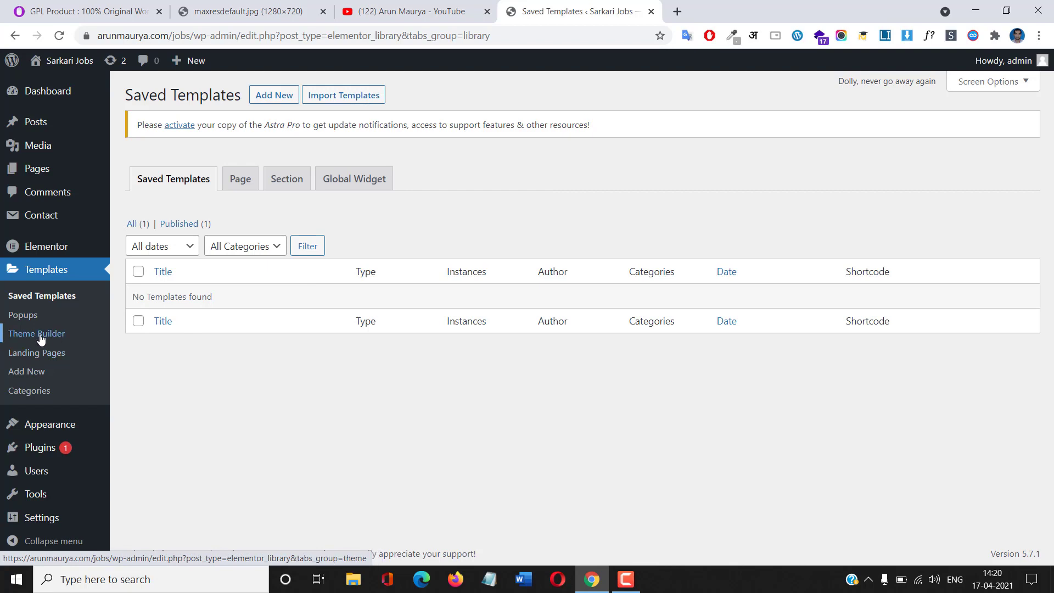
# Create a new Header template named Main_Header and dismiss the block library to start from an empty canvas
pyautogui.click(30, 373)
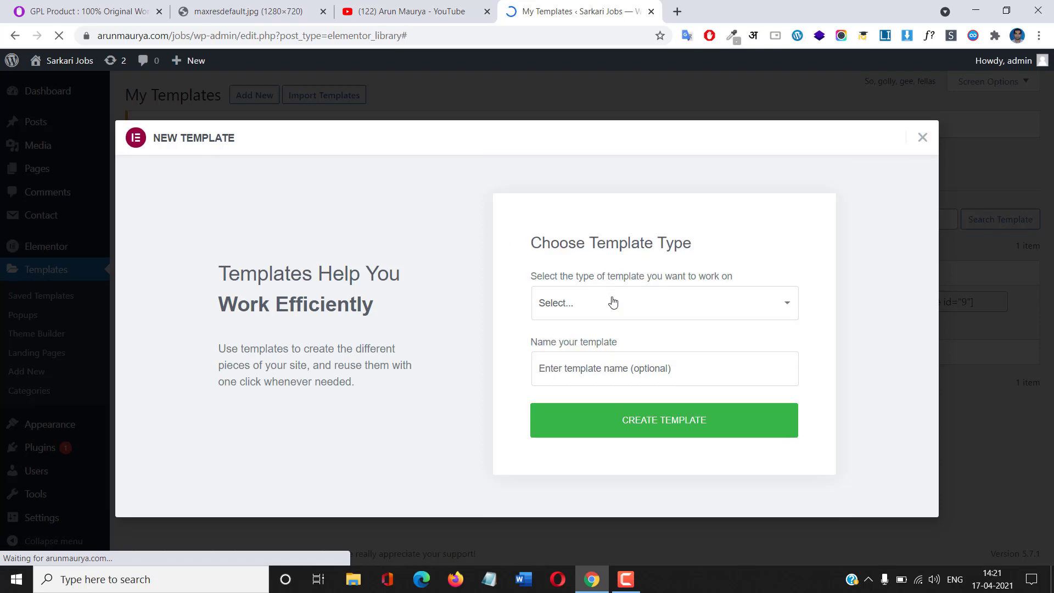
pyautogui.click(613, 301)
pyautogui.click(584, 390)
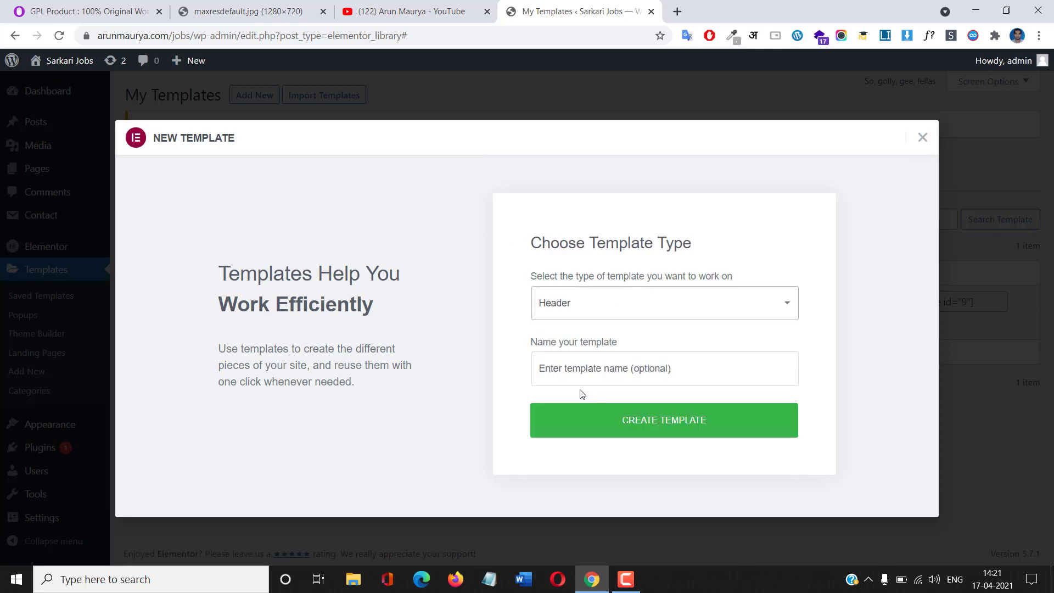
pyautogui.click(582, 378)
pyautogui.write('Main_Header')
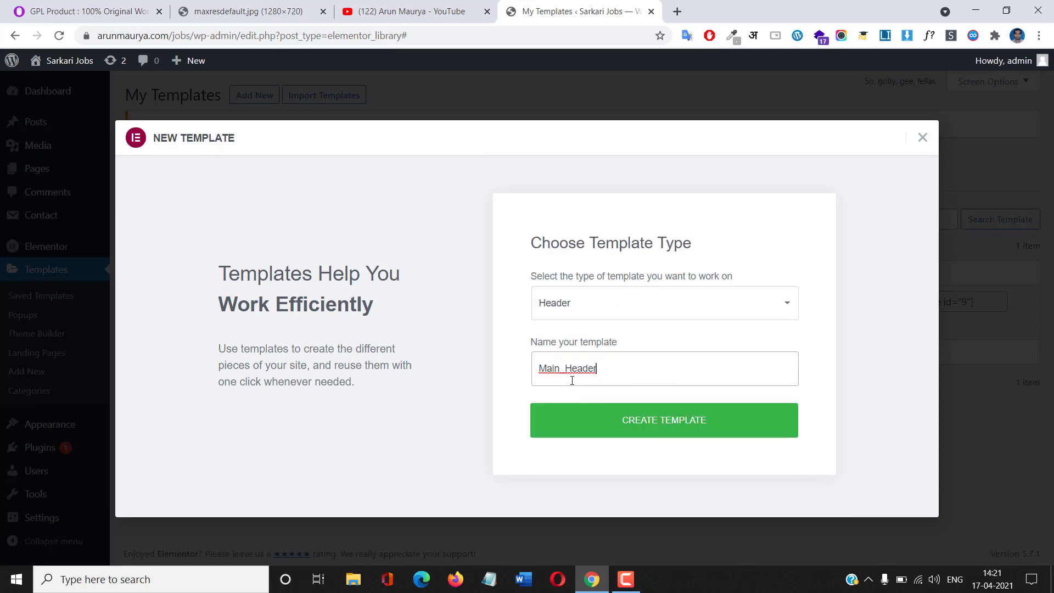
pyautogui.click(591, 421)
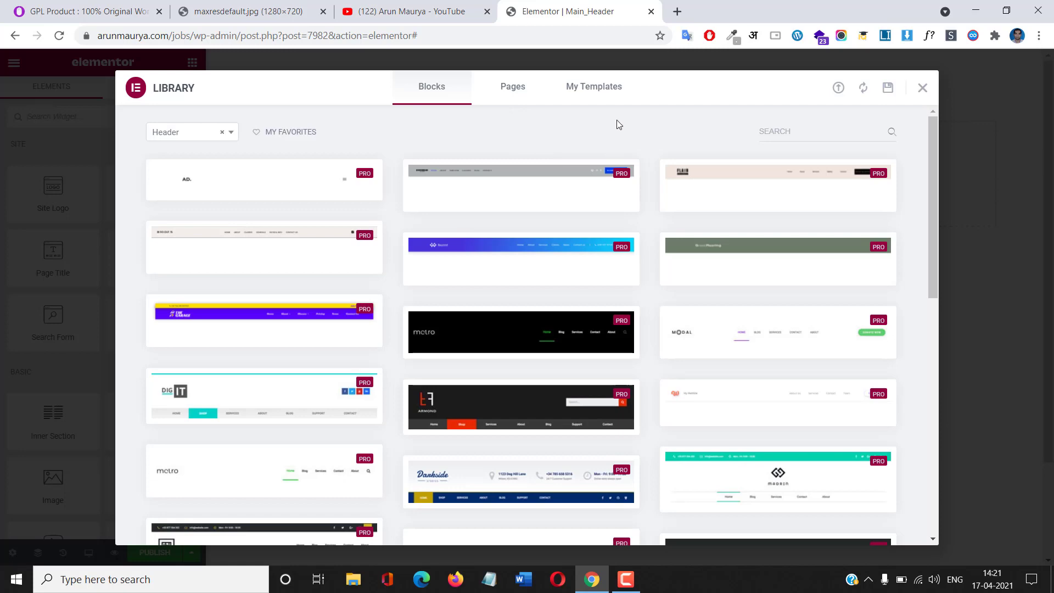
pyautogui.click(925, 90)
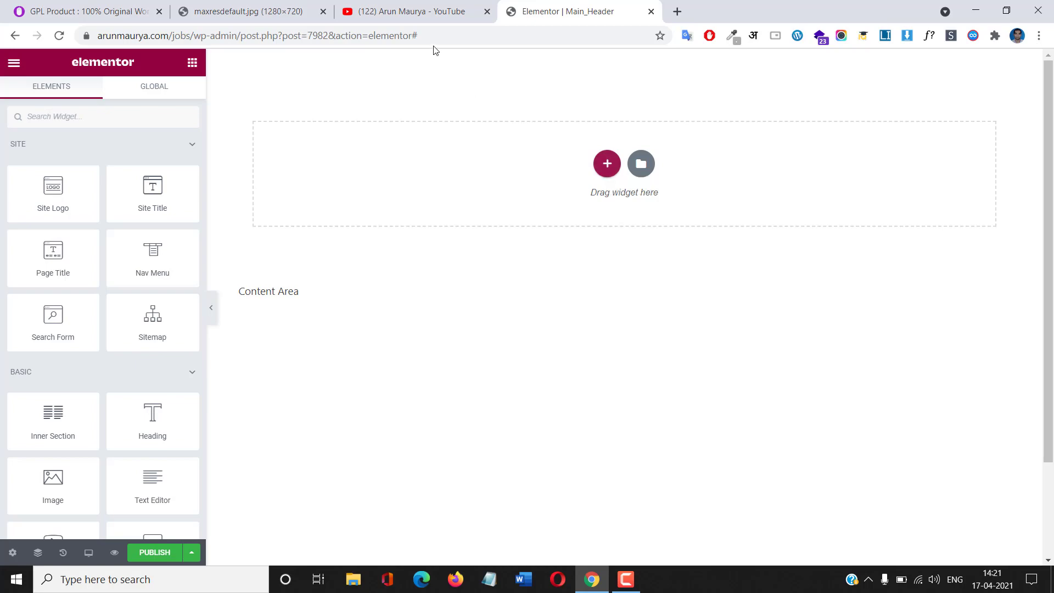
# Check the design reference image and add a single-column section with a classic red background, #EC1313, to the header
pyautogui.click(246, 11)
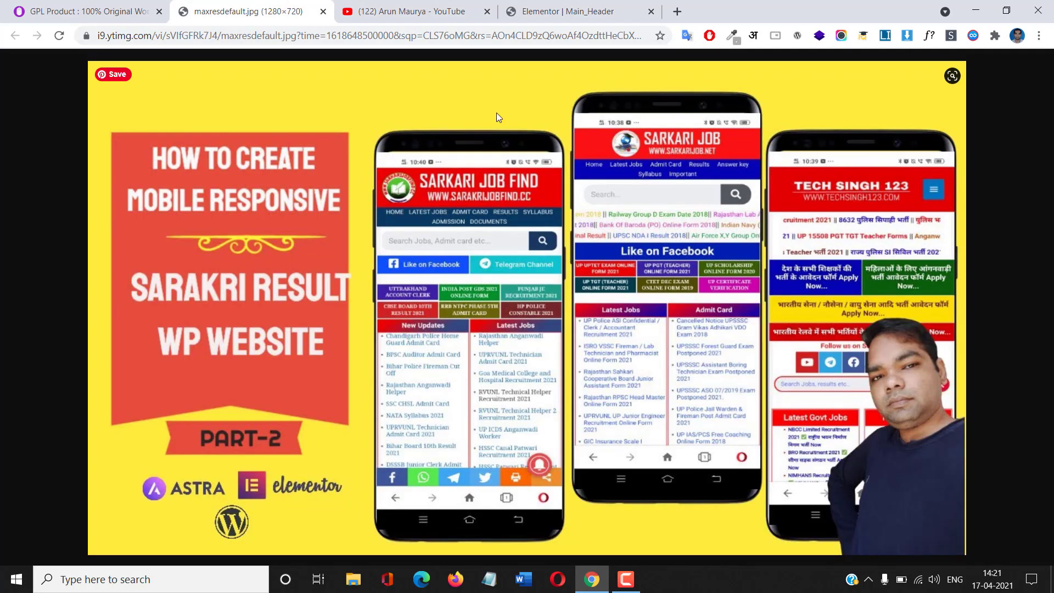
pyautogui.click(552, 7)
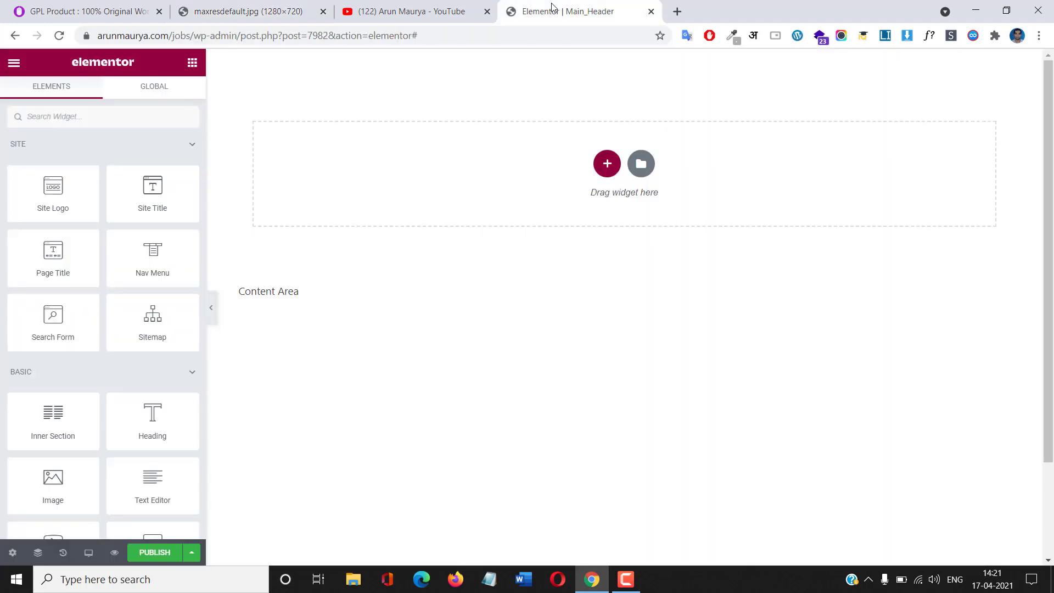
pyautogui.click(607, 163)
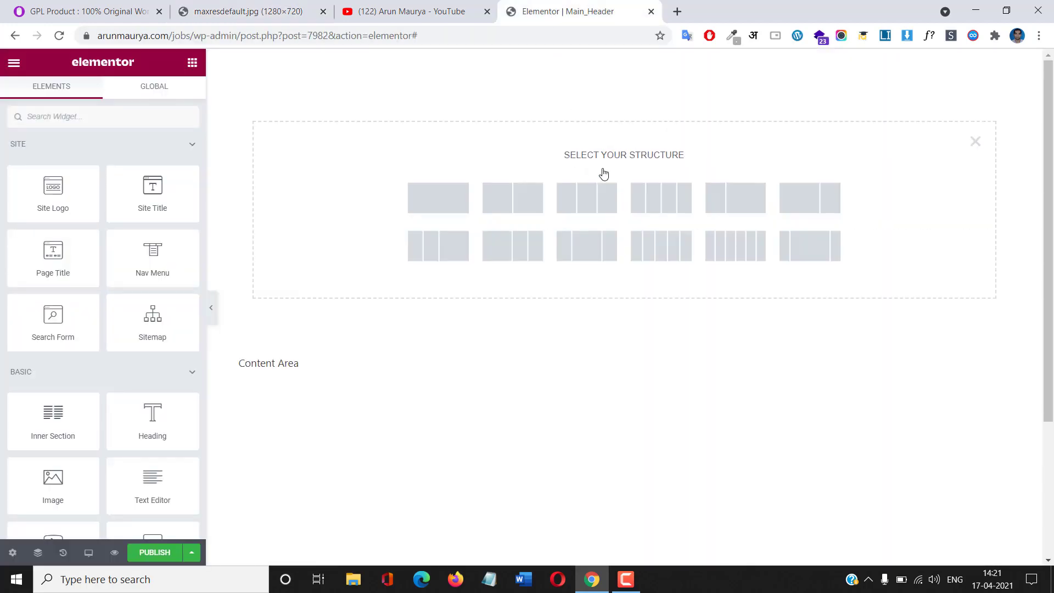
pyautogui.click(440, 203)
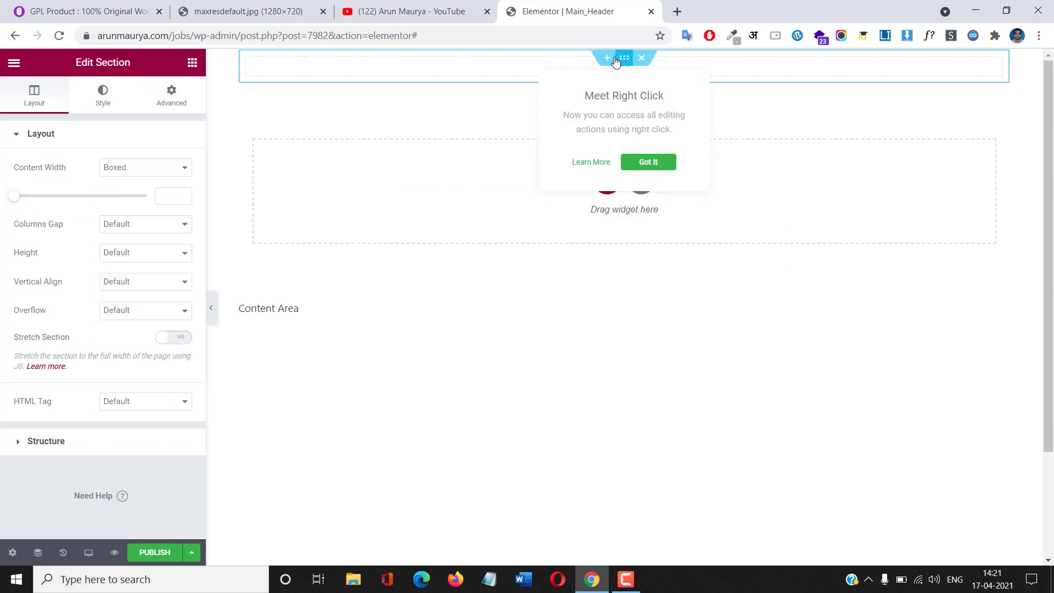
pyautogui.click(106, 100)
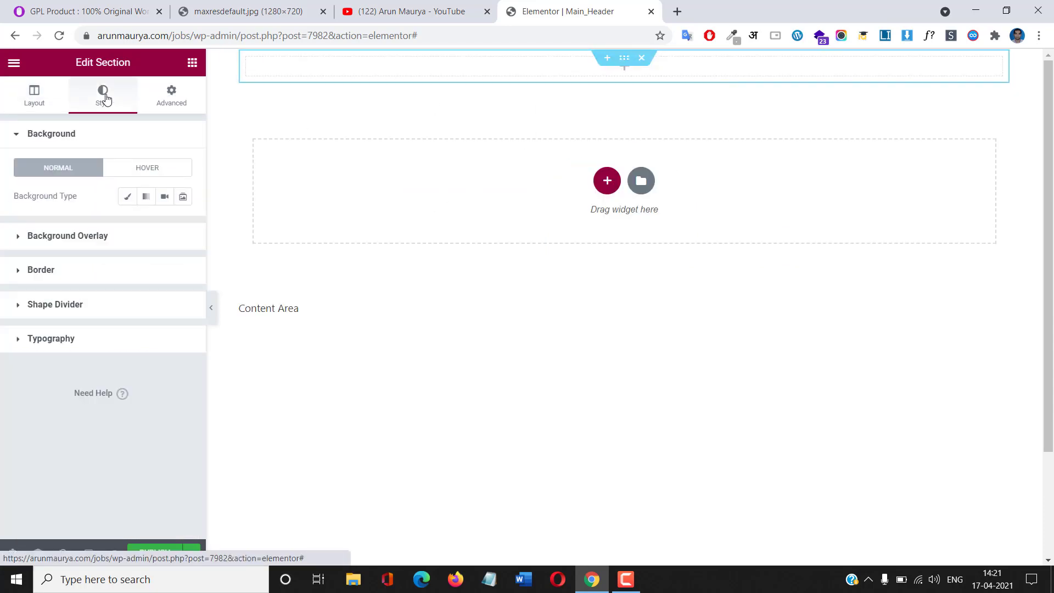
pyautogui.click(132, 201)
pyautogui.click(182, 226)
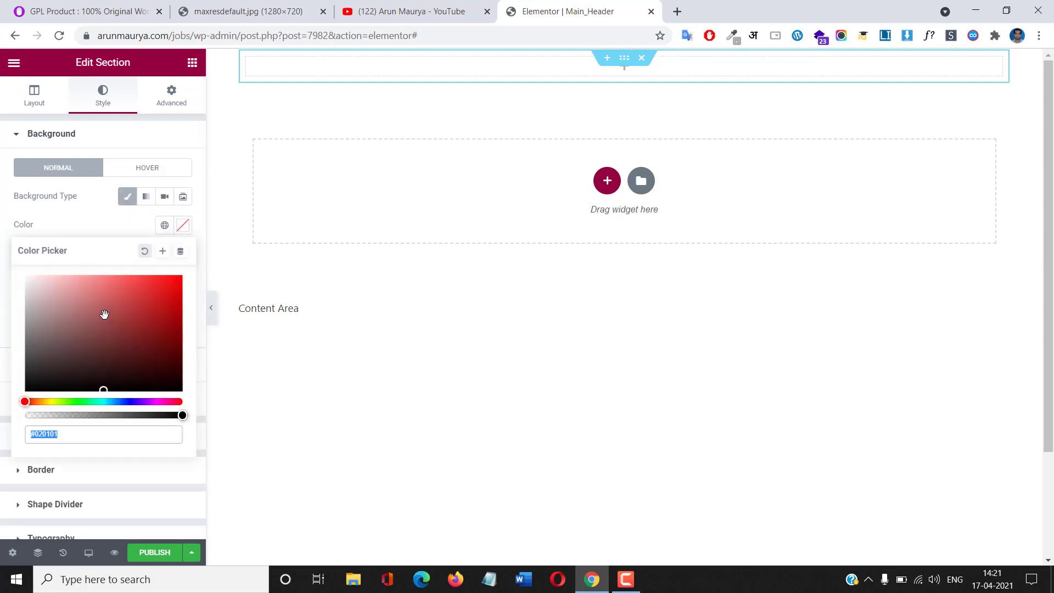
pyautogui.moveTo(105, 314)
pyautogui.mouseDown()
pyautogui.moveTo(122, 287)
pyautogui.moveTo(169, 283)
pyautogui.mouseUp()
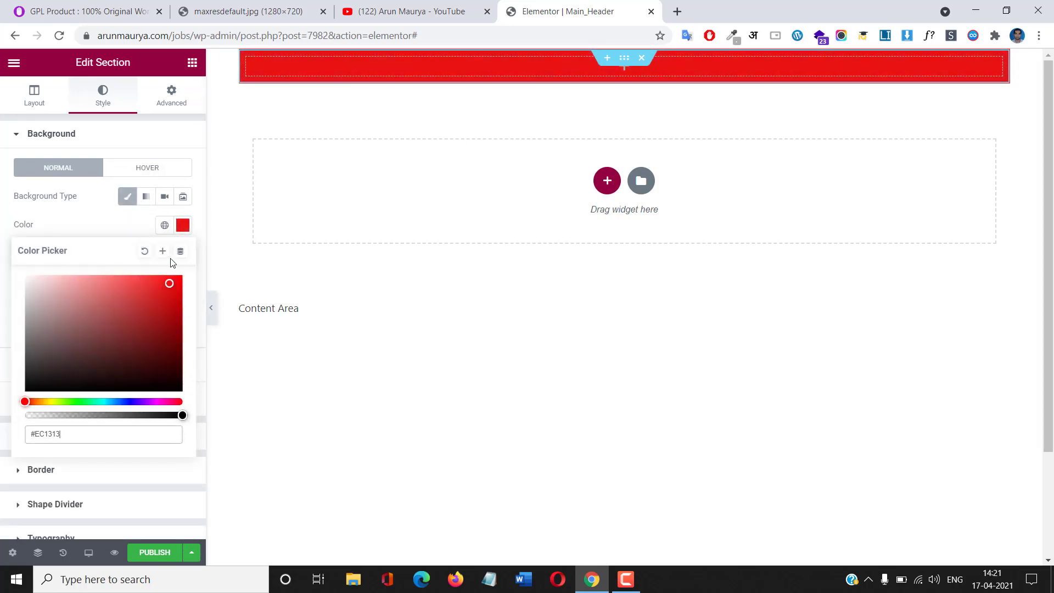
# Try the Site Logo widget in the red section and delete it
pyautogui.click(192, 62)
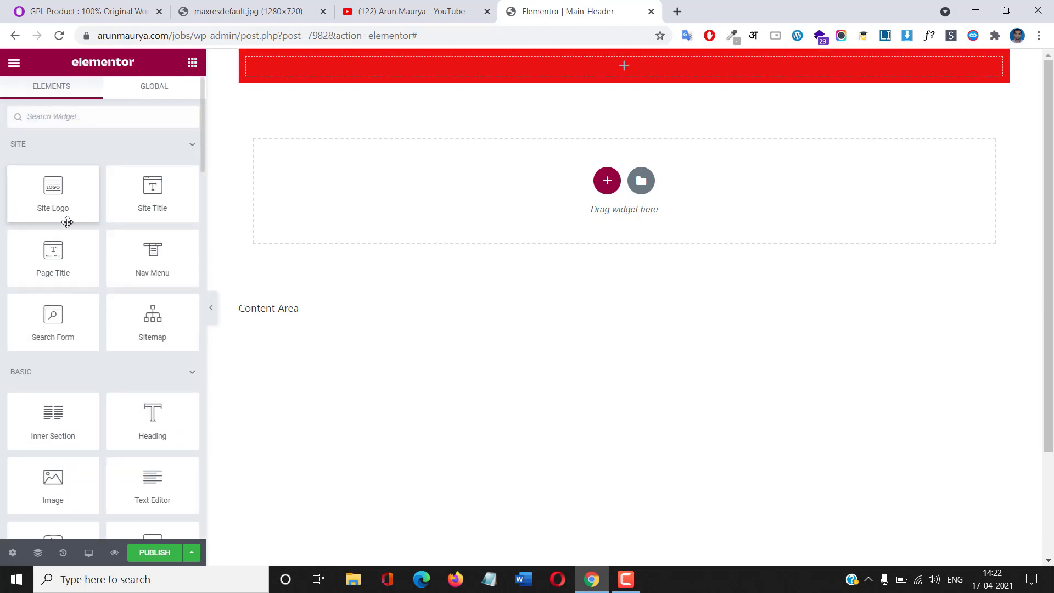
pyautogui.moveTo(71, 193); pyautogui.dragTo(618, 71)
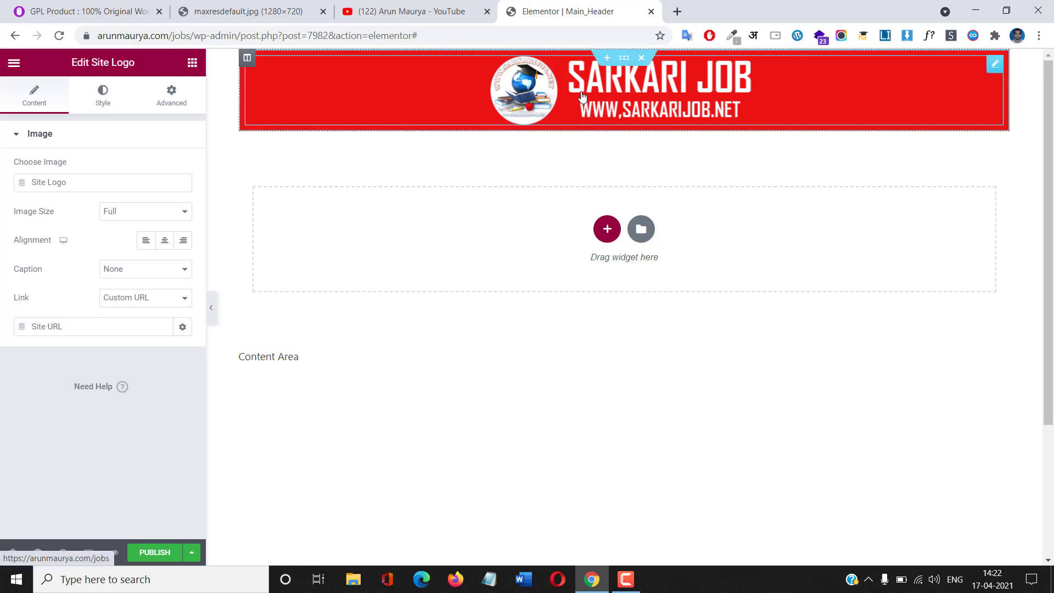
pyautogui.rightClick(581, 95)
pyautogui.click(634, 288)
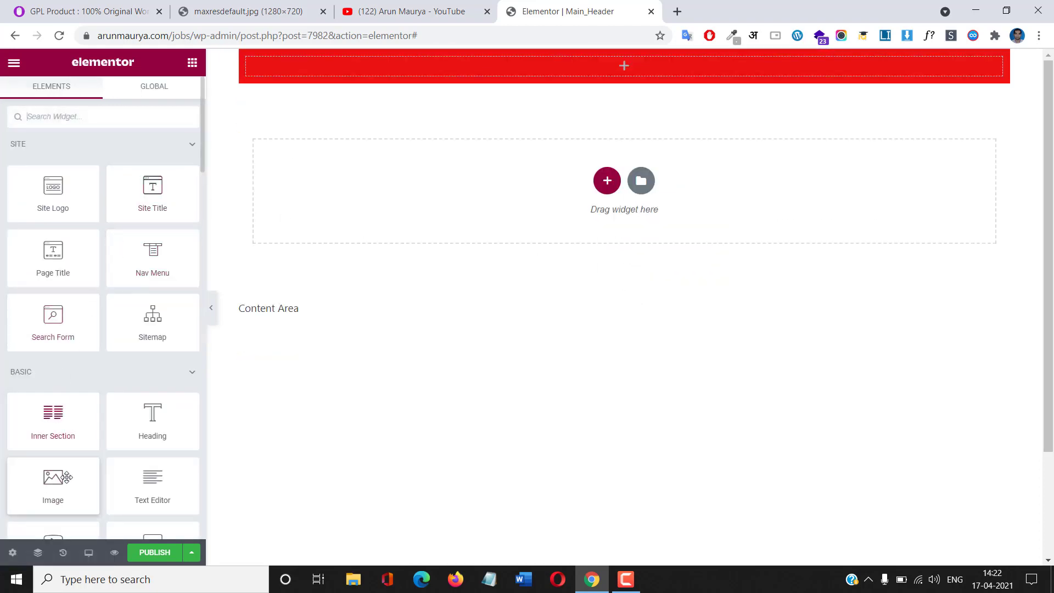
# Add an Image widget with SARKARI-JOB-NET-1.png to the red section and set its max width to 30%
pyautogui.moveTo(53, 482); pyautogui.dragTo(597, 63)
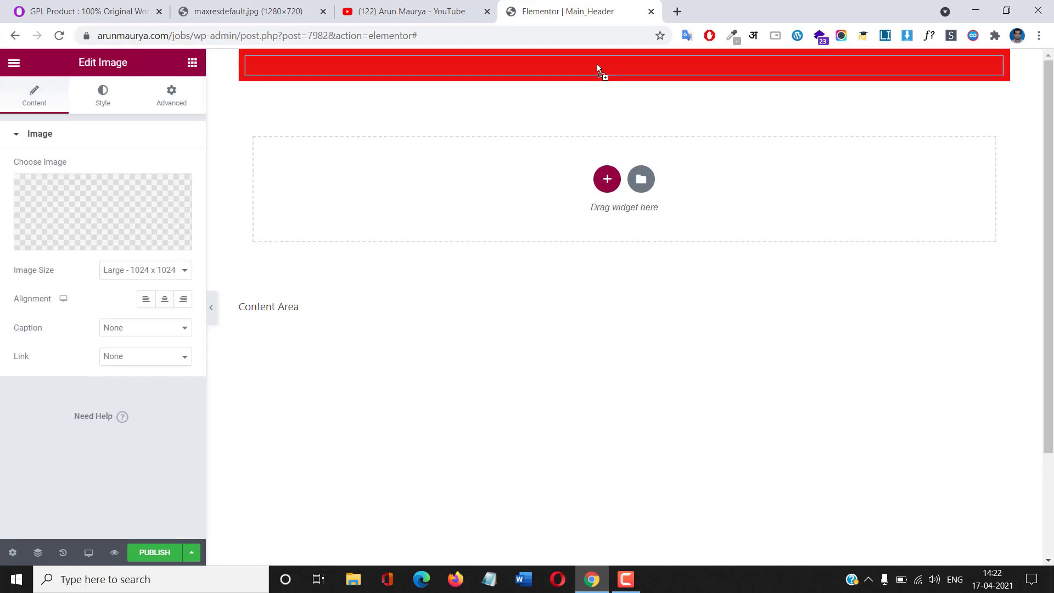
pyautogui.click(103, 219)
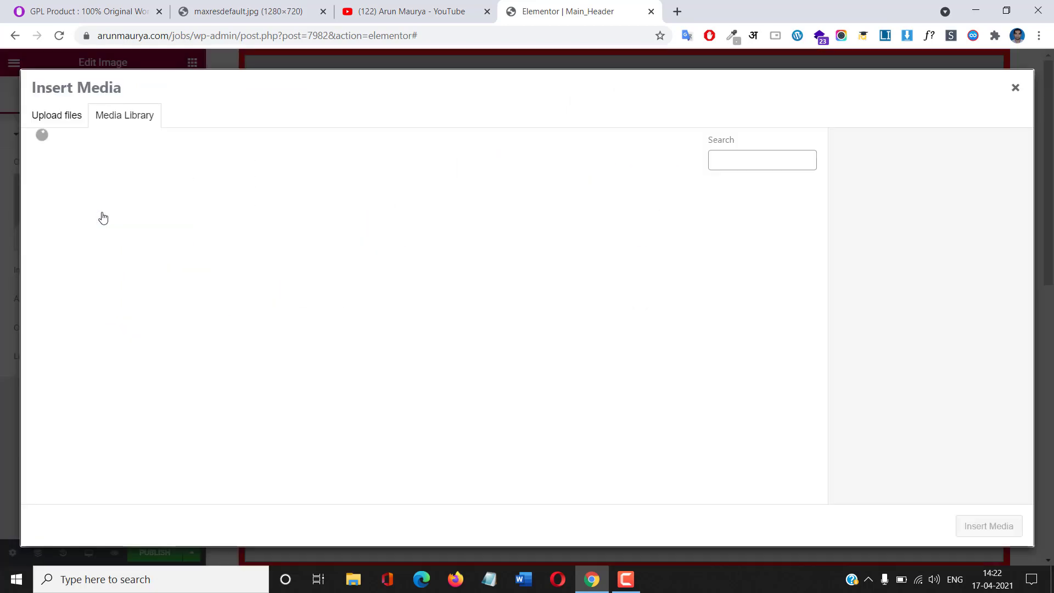
pyautogui.click(160, 223)
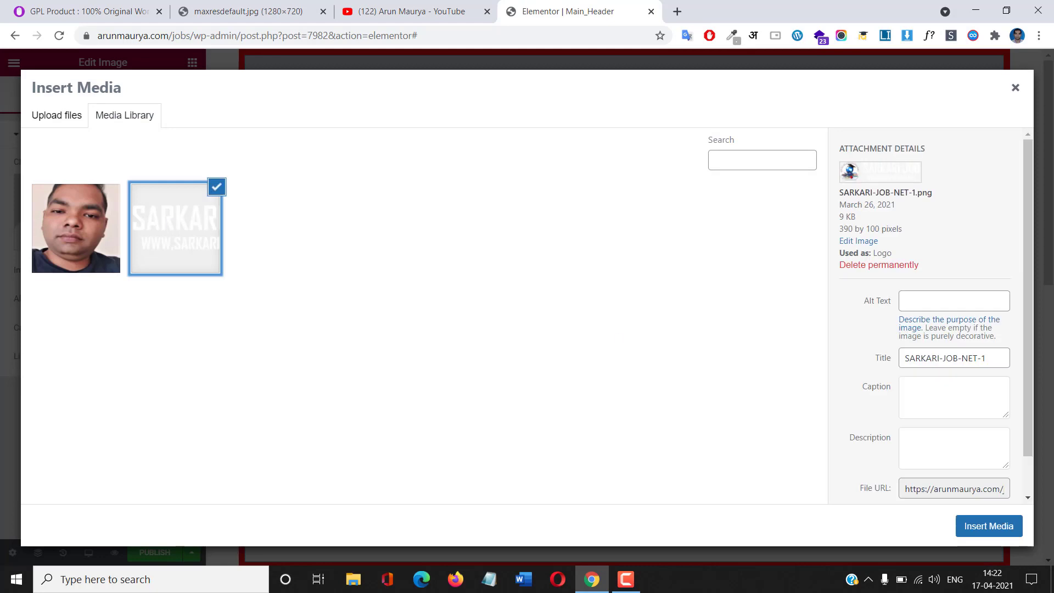
pyautogui.click(988, 526)
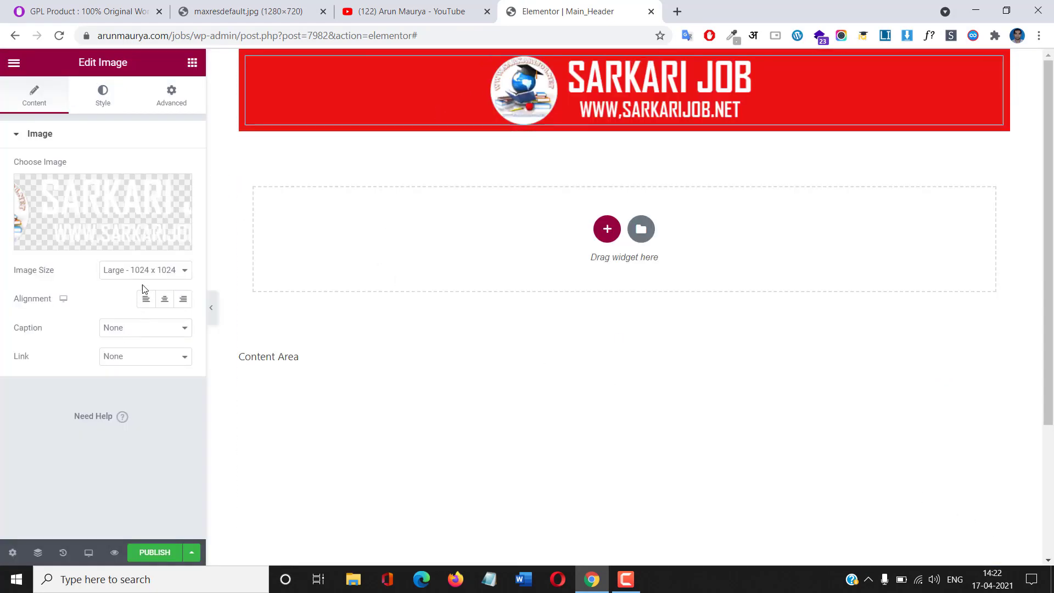
pyautogui.click(108, 104)
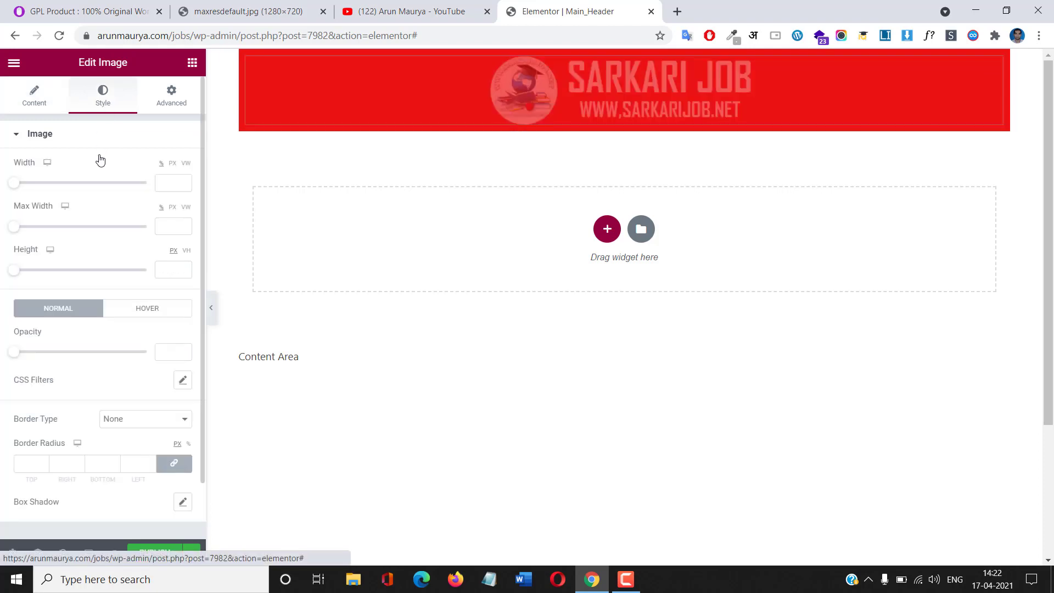
pyautogui.moveTo(14, 228); pyautogui.dragTo(53, 234)
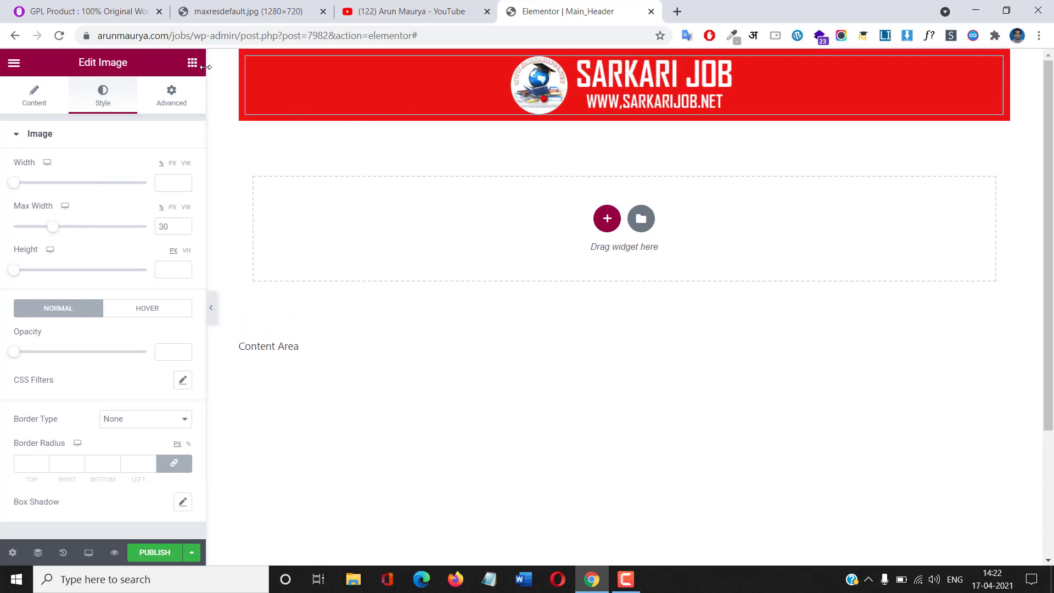
# Add a single-column section below the logo section and give it a classic dark blue background
pyautogui.click(606, 218)
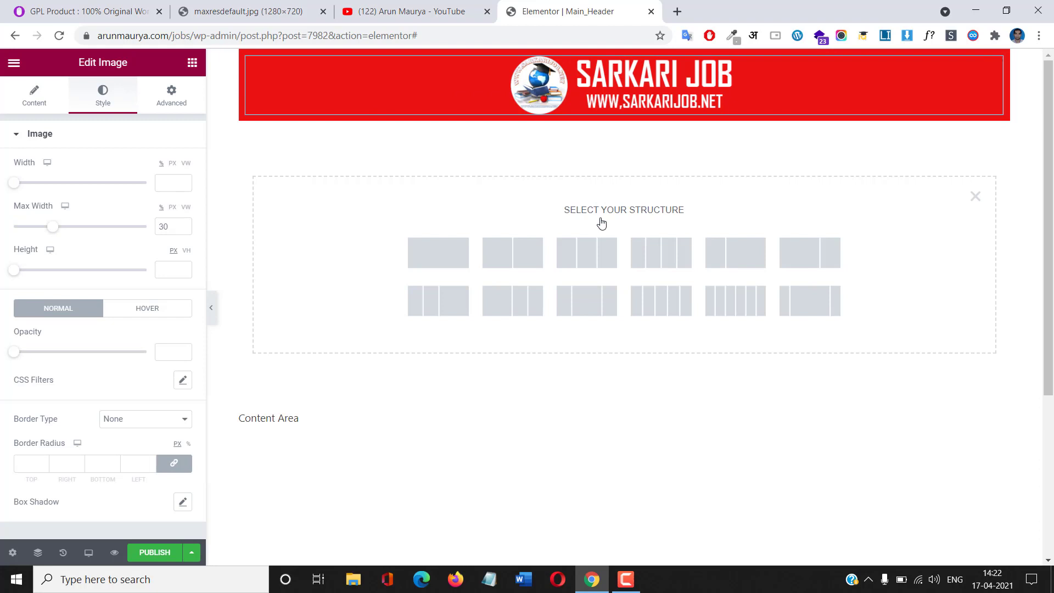
pyautogui.click(457, 249)
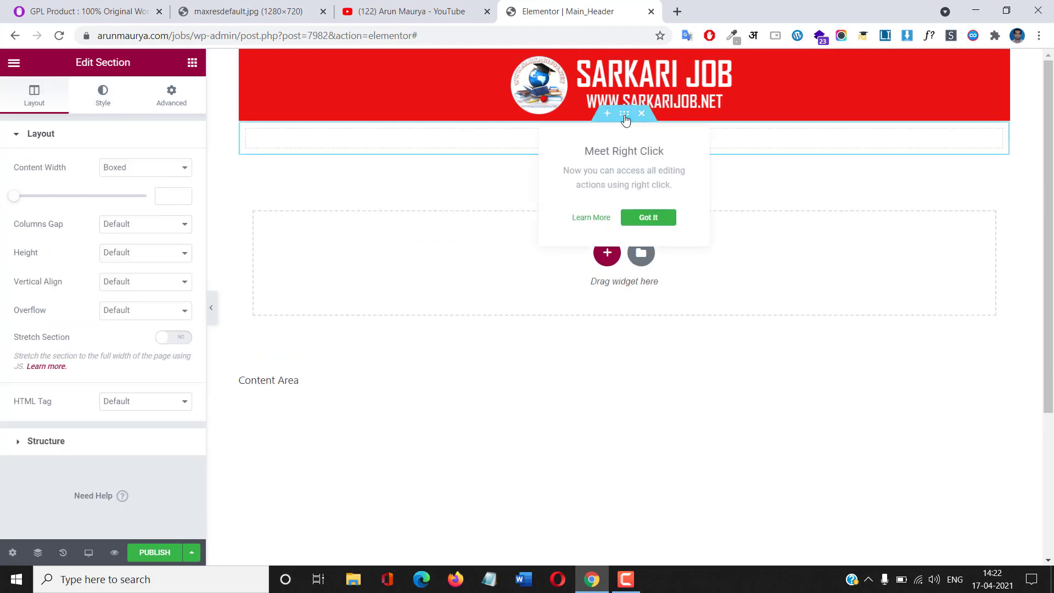
pyautogui.click(104, 107)
pyautogui.click(128, 197)
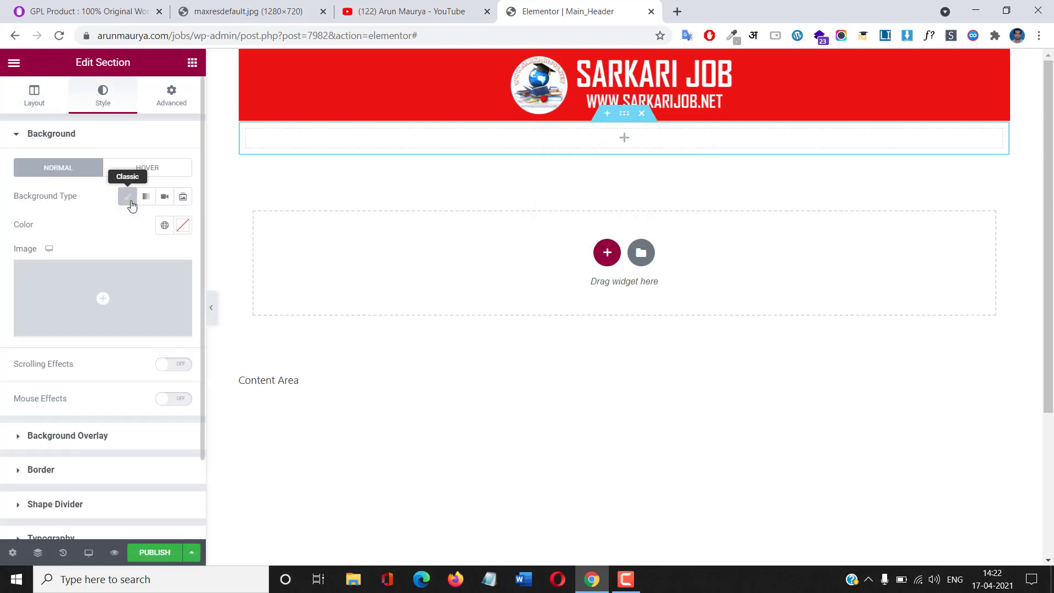
pyautogui.click(184, 226)
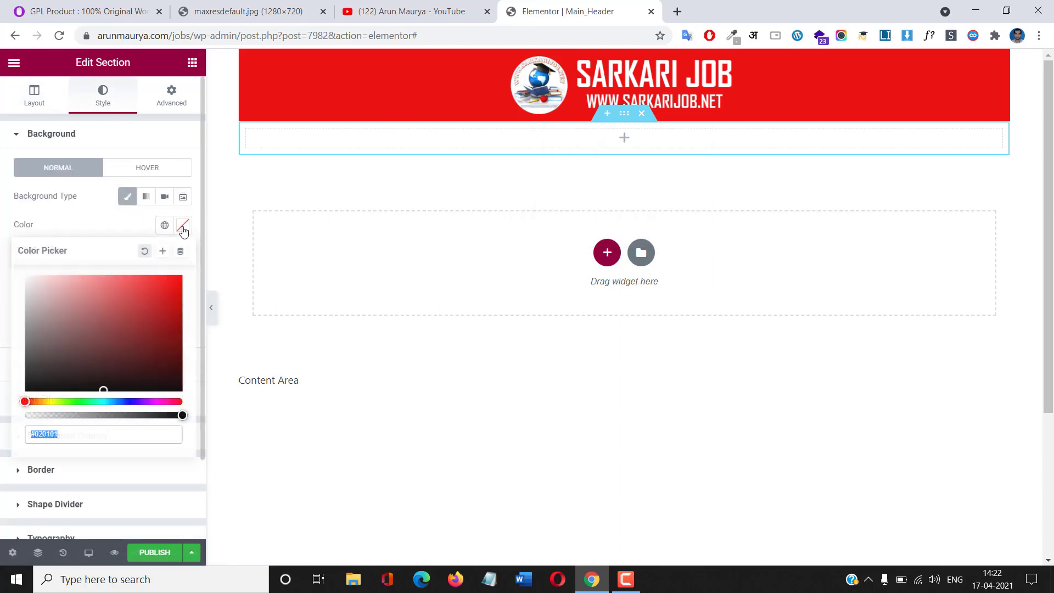
pyautogui.moveTo(124, 299); pyautogui.dragTo(81, 313)
pyautogui.moveTo(120, 402); pyautogui.dragTo(130, 401)
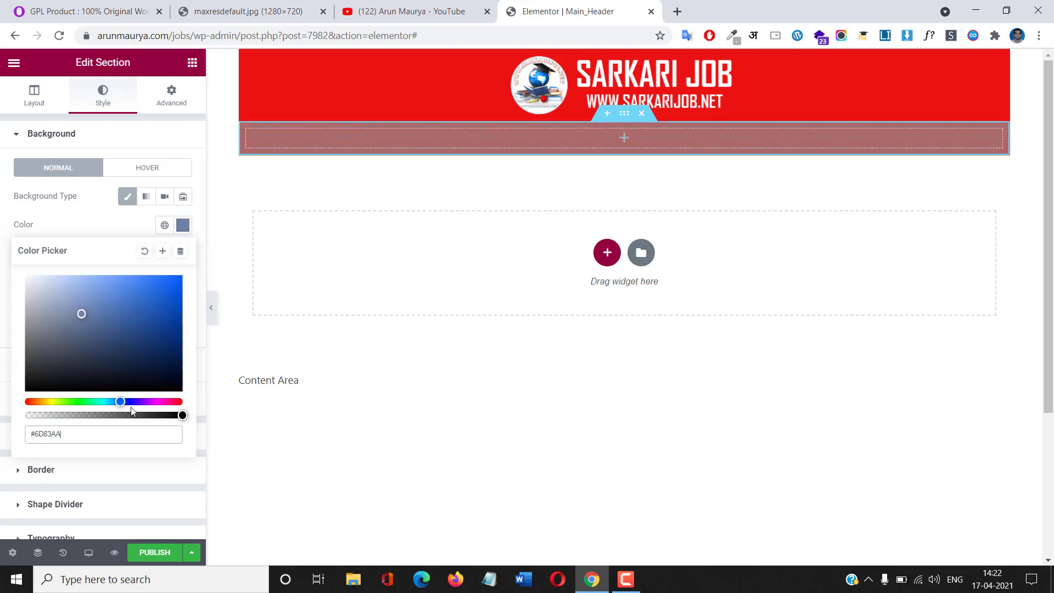
pyautogui.moveTo(153, 331); pyautogui.dragTo(175, 315)
pyautogui.click(116, 222)
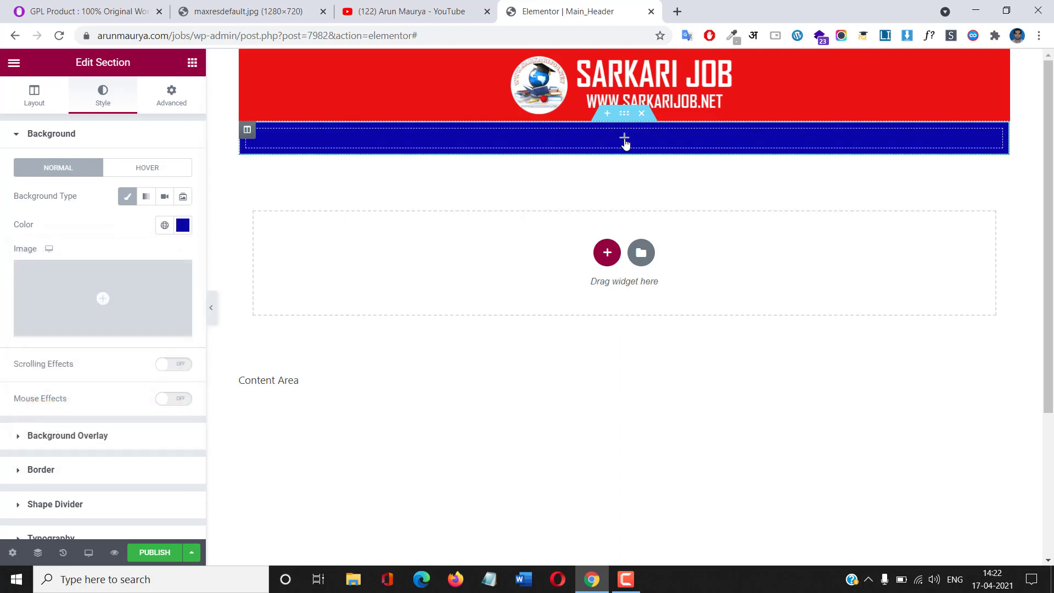
# Add a Nav Menu widget to the blue section and assign it Main_menu
pyautogui.click(192, 64)
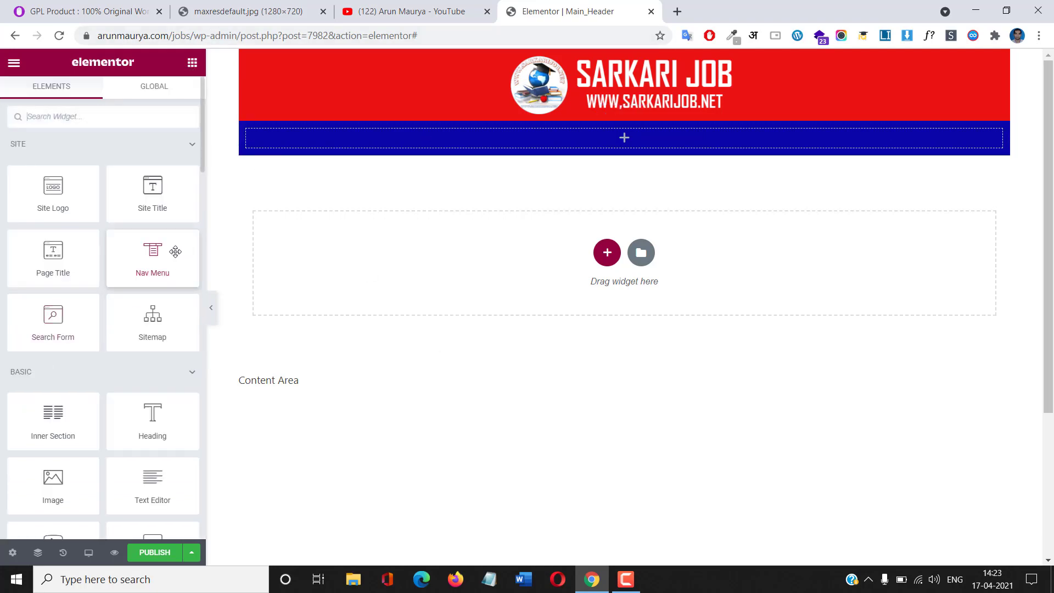
pyautogui.moveTo(160, 262); pyautogui.dragTo(592, 135)
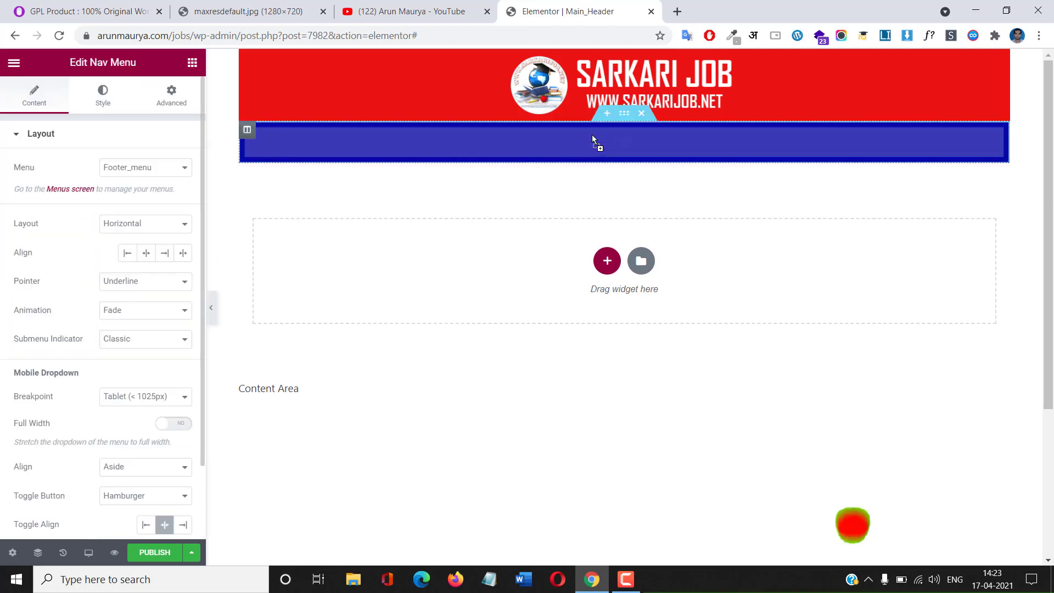
pyautogui.click(134, 168)
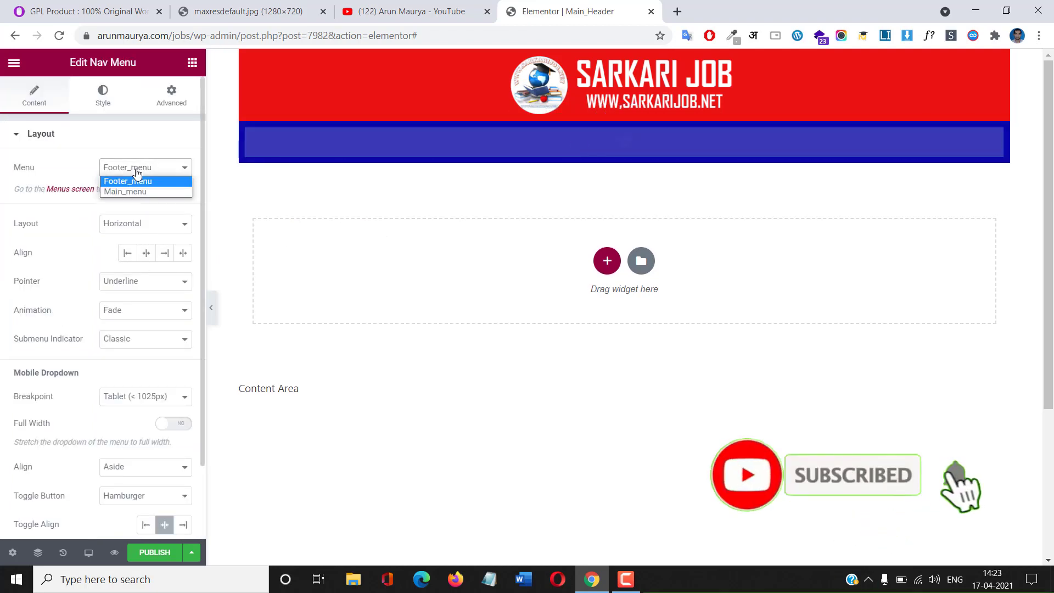
pyautogui.click(128, 191)
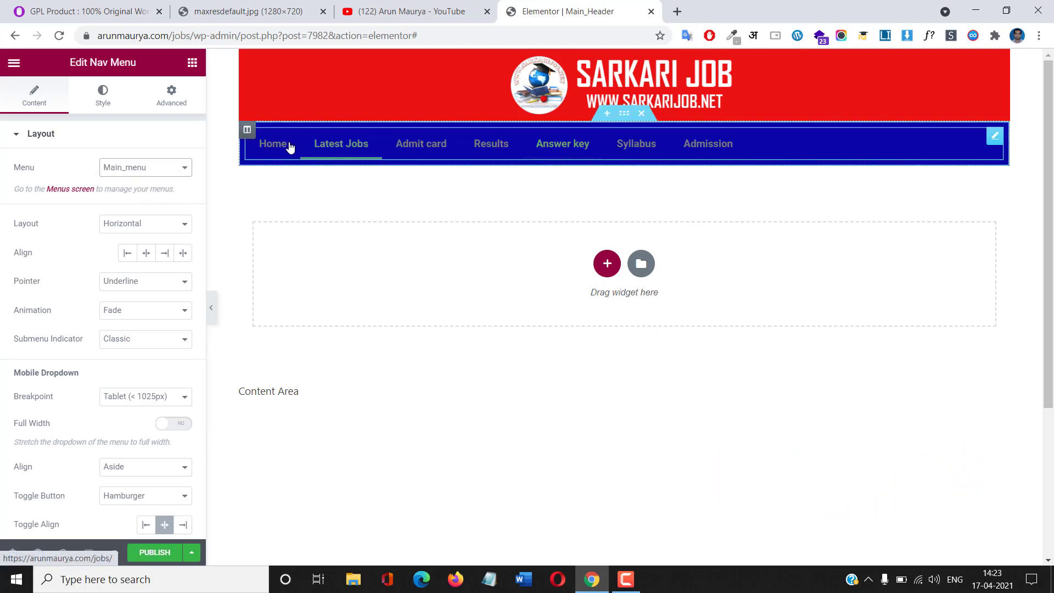
# Set the padding of the blue section's column to 1 px on all sides
pyautogui.click(247, 131)
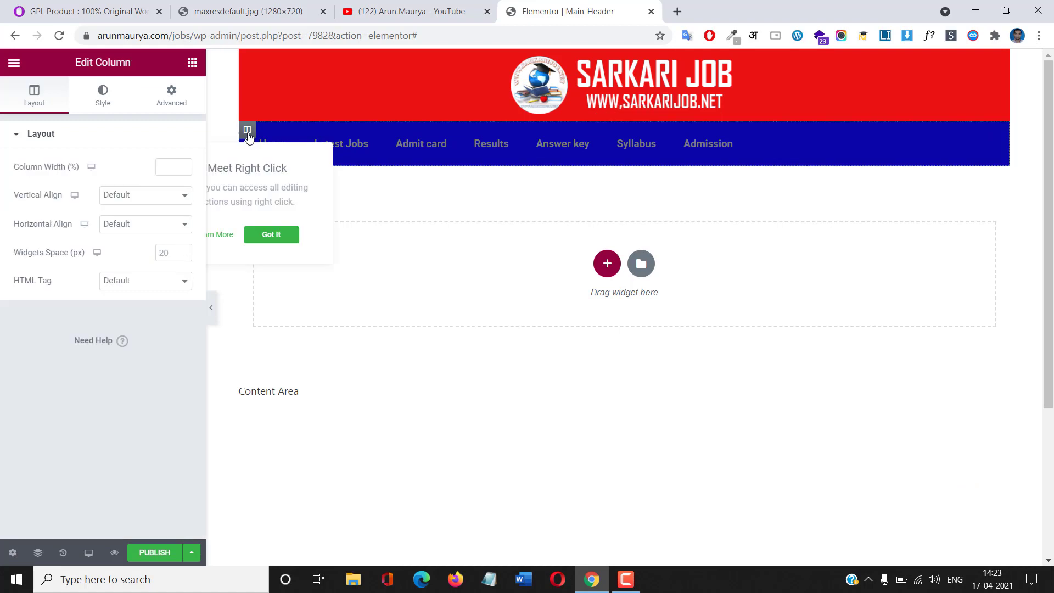
pyautogui.click(167, 101)
pyautogui.click(27, 240)
pyautogui.write('1')
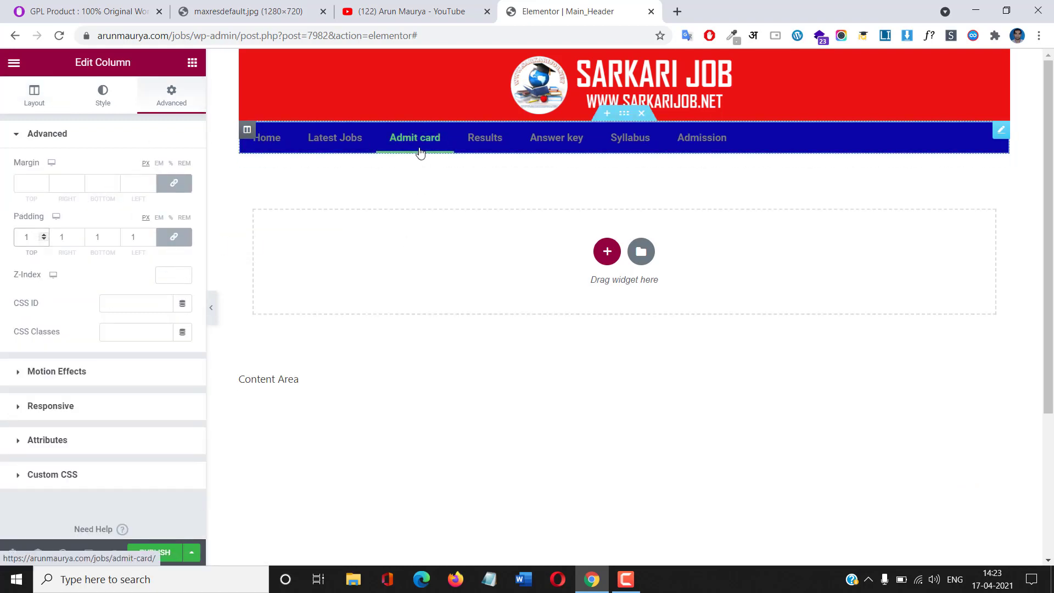
# Center the nav menu's items and set both its pointer and its mobile dropdown breakpoint to None
pyautogui.click(493, 138)
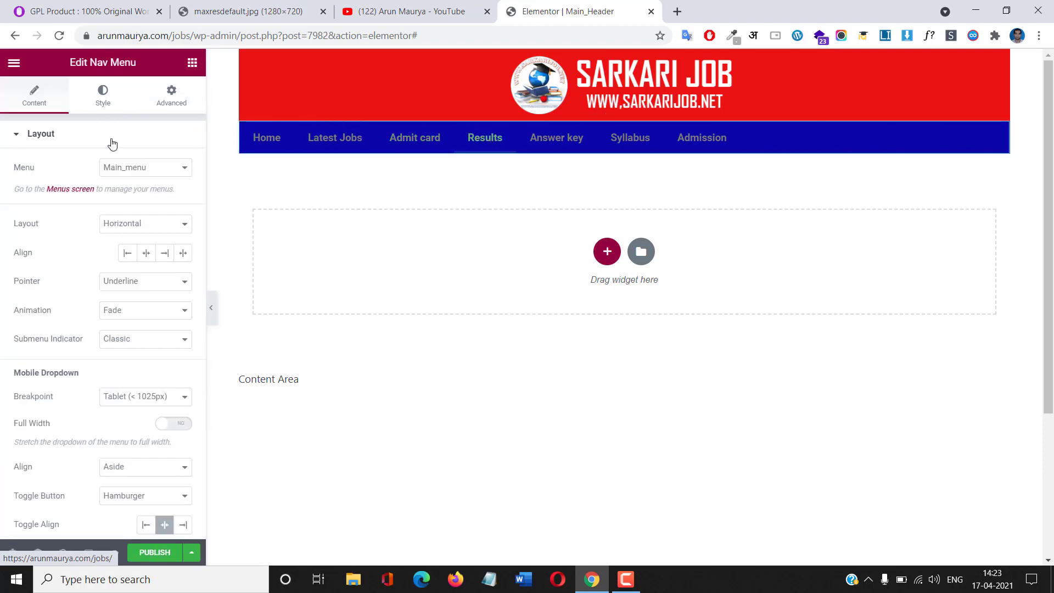
pyautogui.click(146, 254)
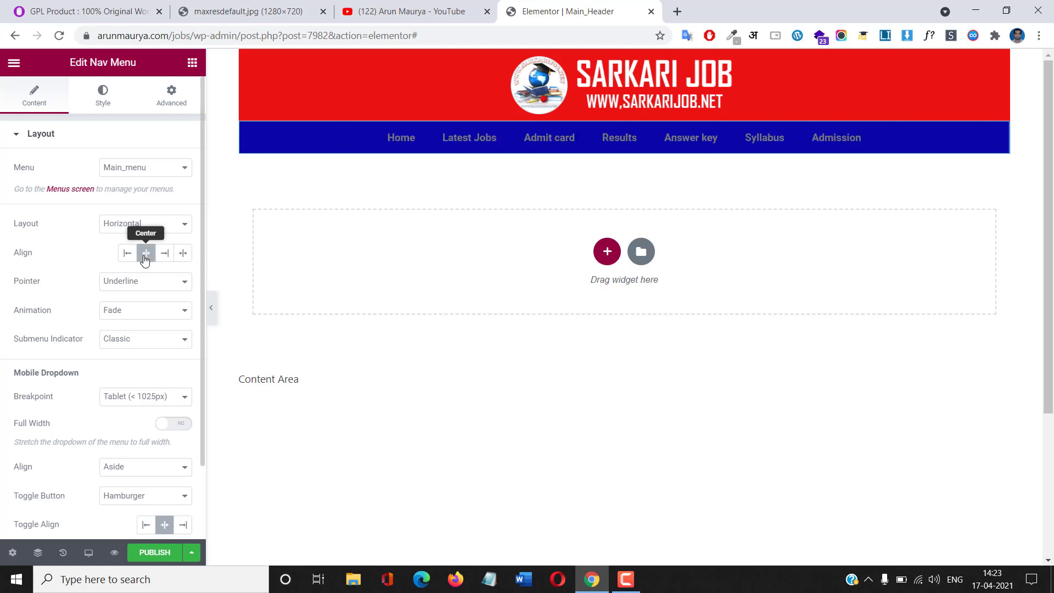
pyautogui.click(141, 283)
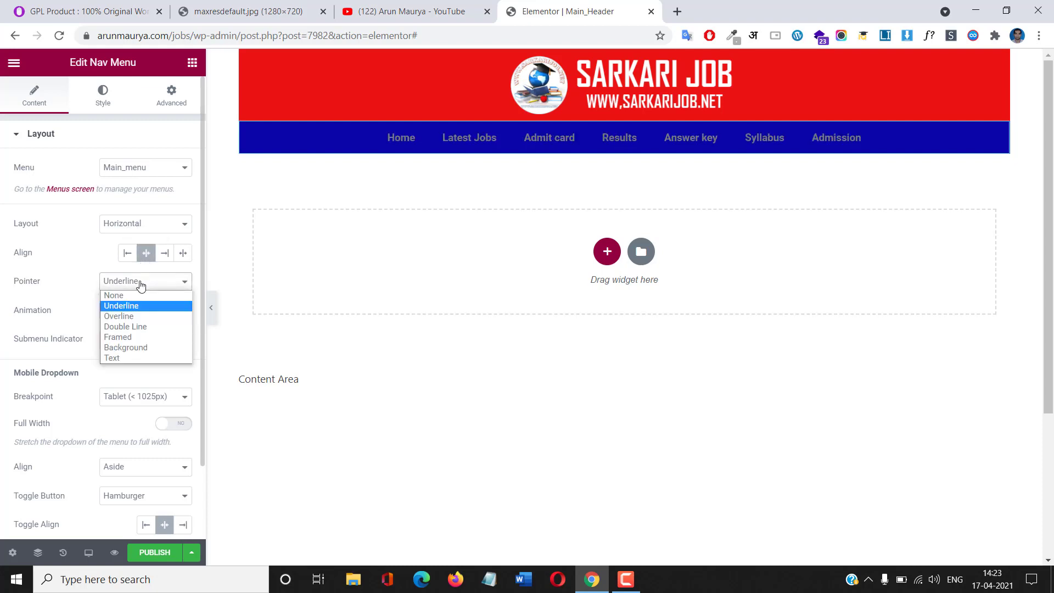
pyautogui.click(141, 283)
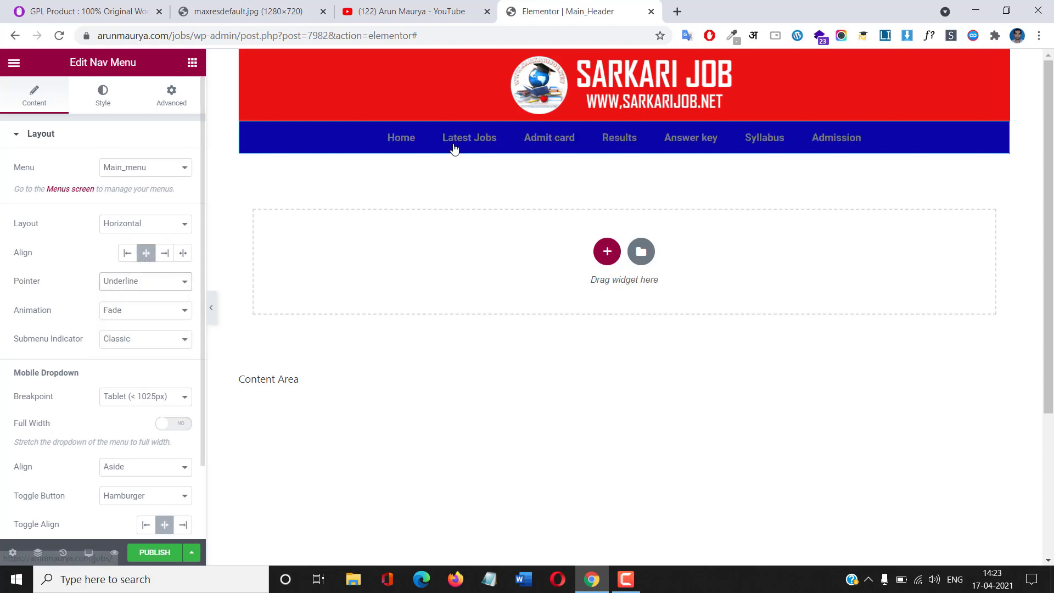
pyautogui.click(140, 282)
pyautogui.click(139, 282)
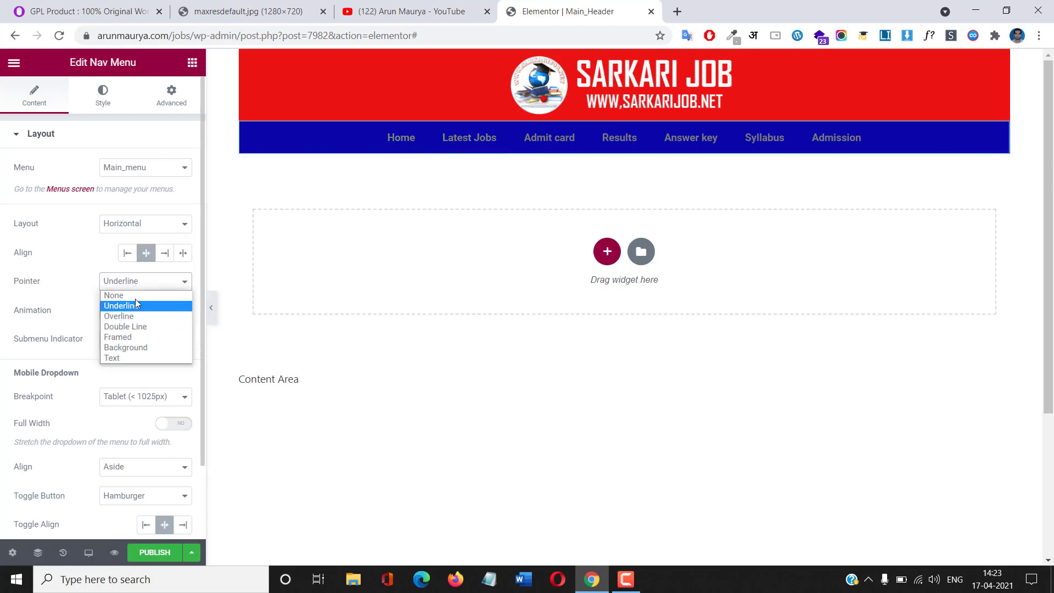
pyautogui.click(134, 294)
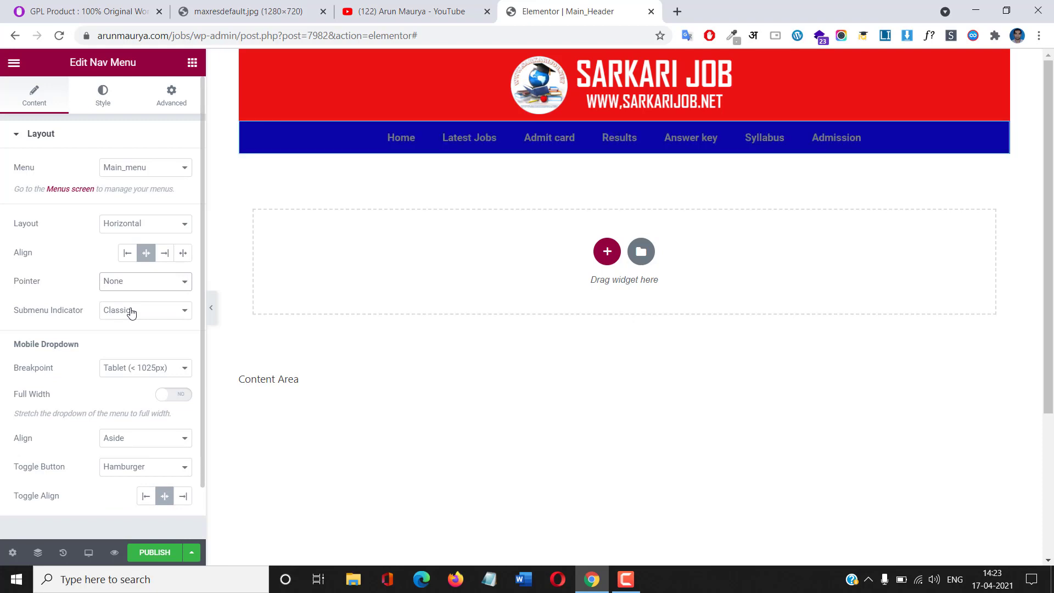
pyautogui.click(141, 373)
pyautogui.click(133, 401)
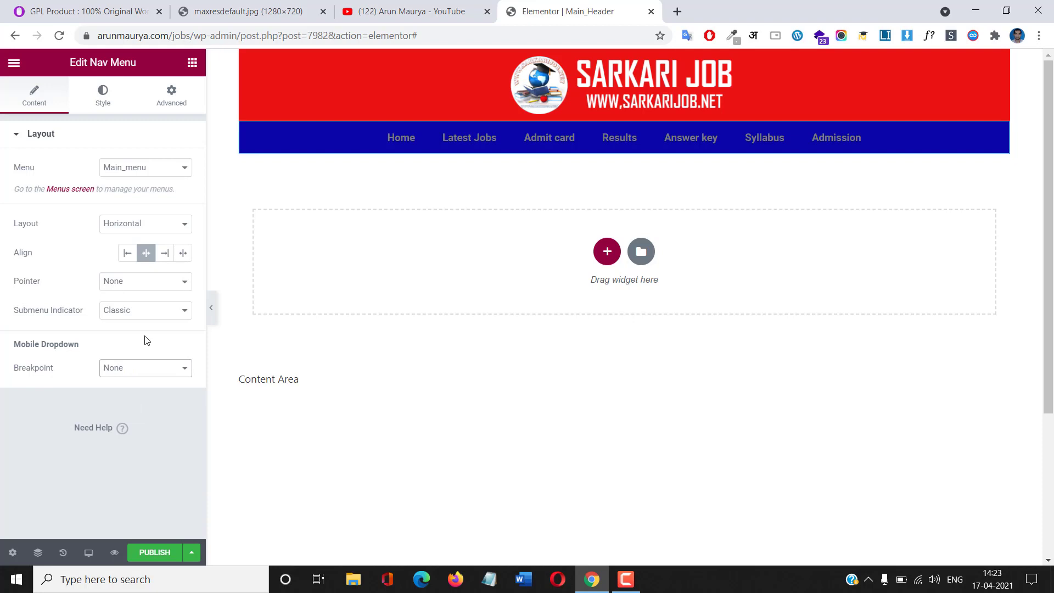
# Set the nav menu's typography size to 18 px
pyautogui.click(101, 92)
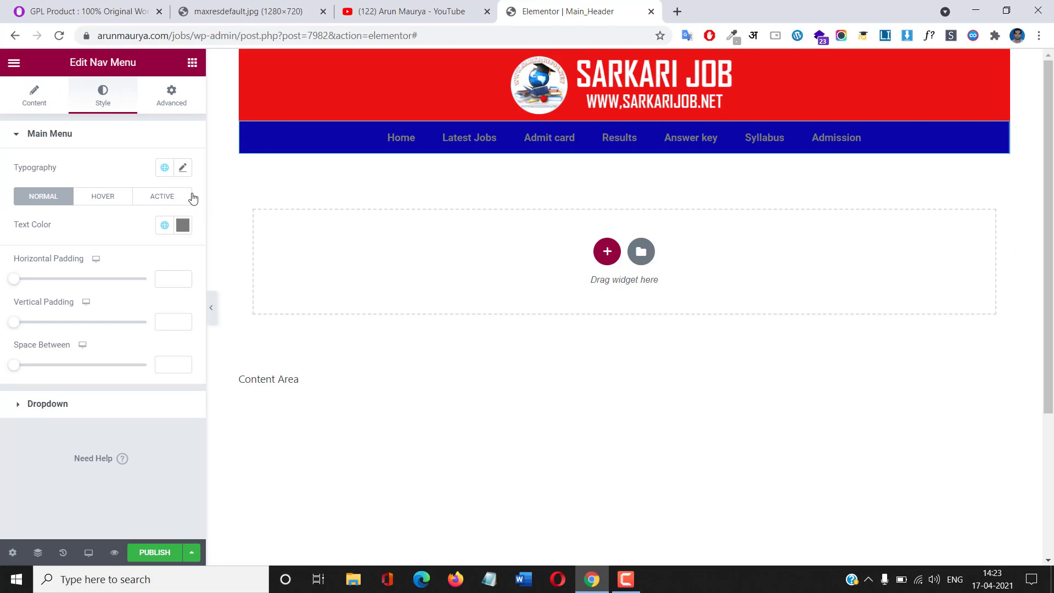
pyautogui.click(184, 168)
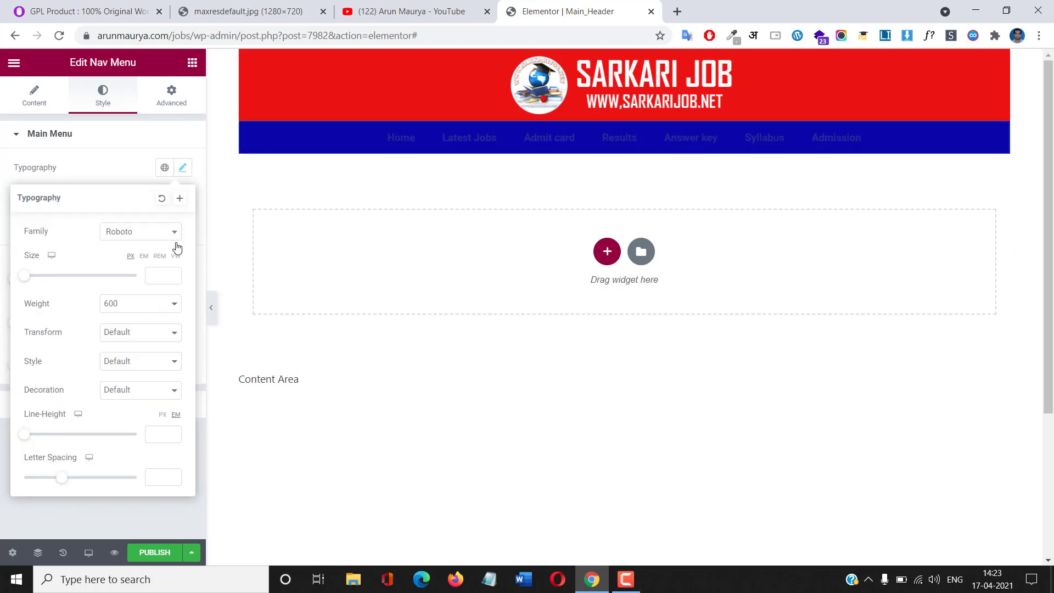
pyautogui.write('16')
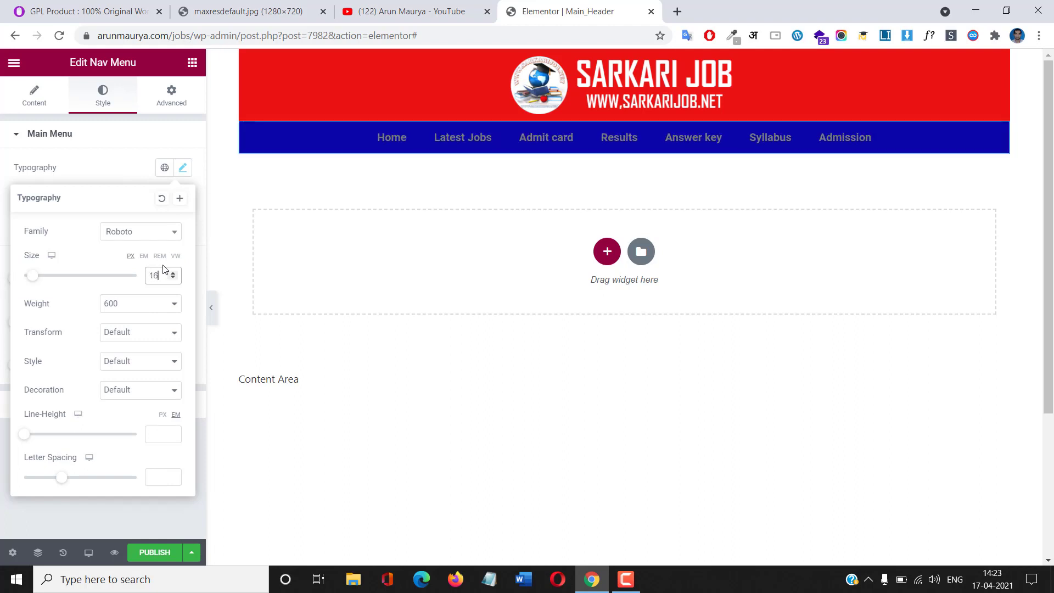
pyautogui.click(173, 273)
pyautogui.click(173, 273)
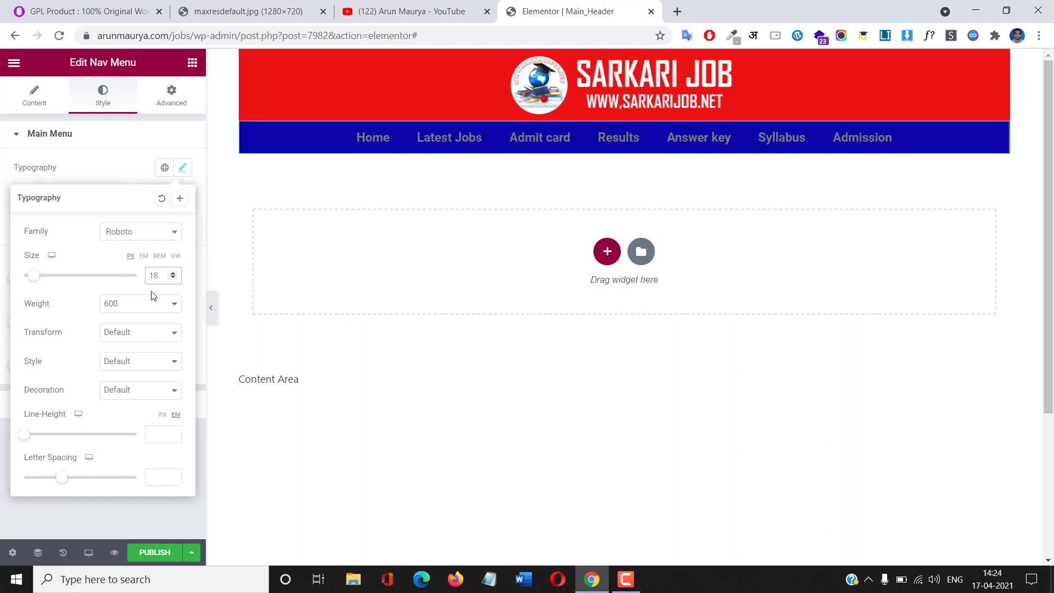
# Set the nav menu's normal text color to white, #FFFFFF
pyautogui.click(111, 167)
pyautogui.click(182, 225)
pyautogui.write('#FFFFFF')
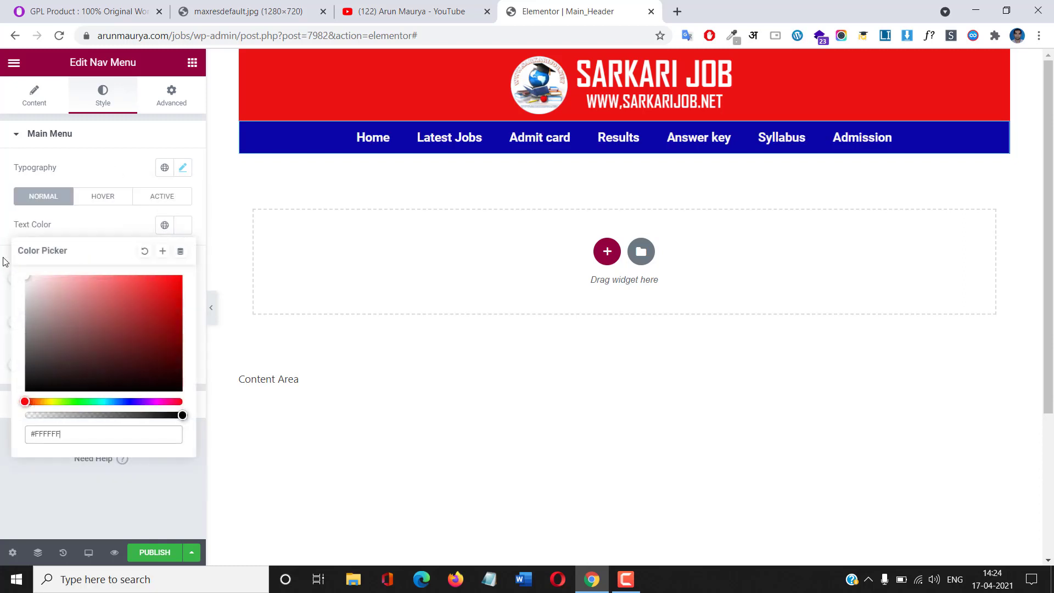
pyautogui.click(136, 232)
# Set the nav menu's font weight to 400 and its vertical padding to 7
pyautogui.click(182, 168)
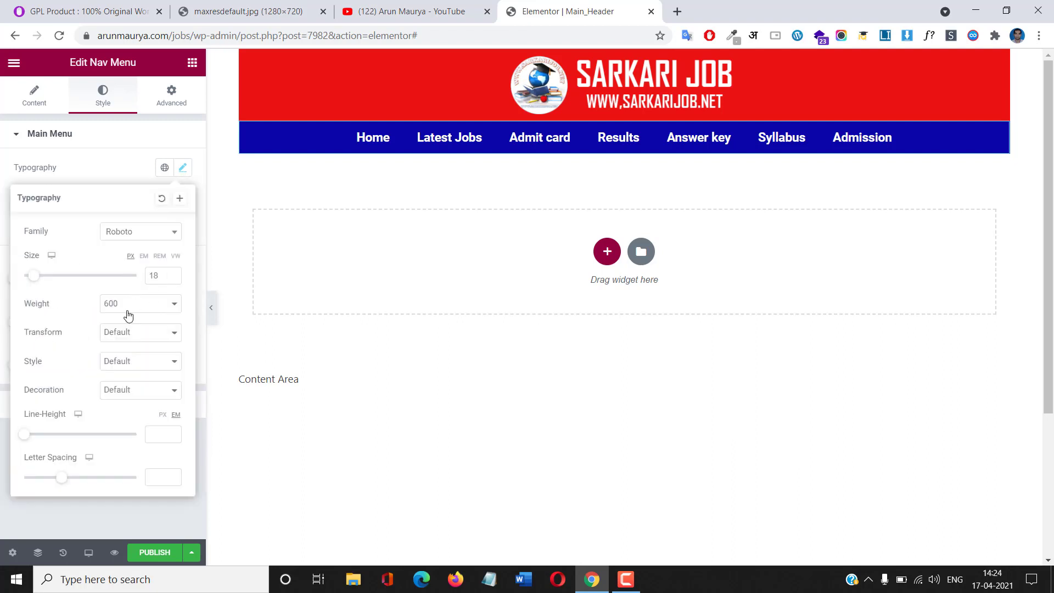
pyautogui.click(127, 307)
pyautogui.click(126, 347)
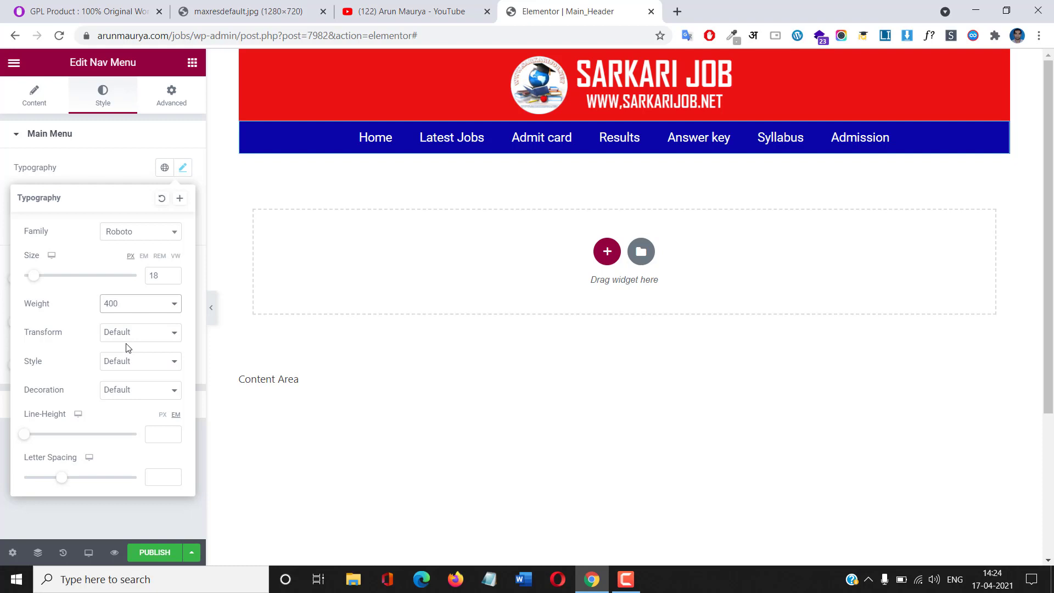
pyautogui.click(100, 179)
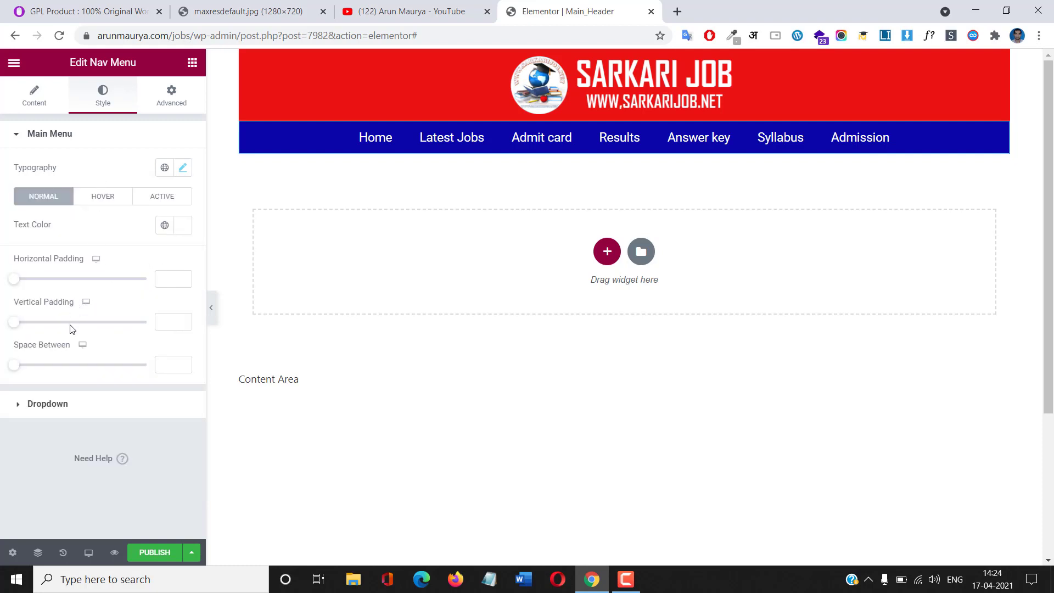
pyautogui.moveTo(18, 326); pyautogui.dragTo(37, 329)
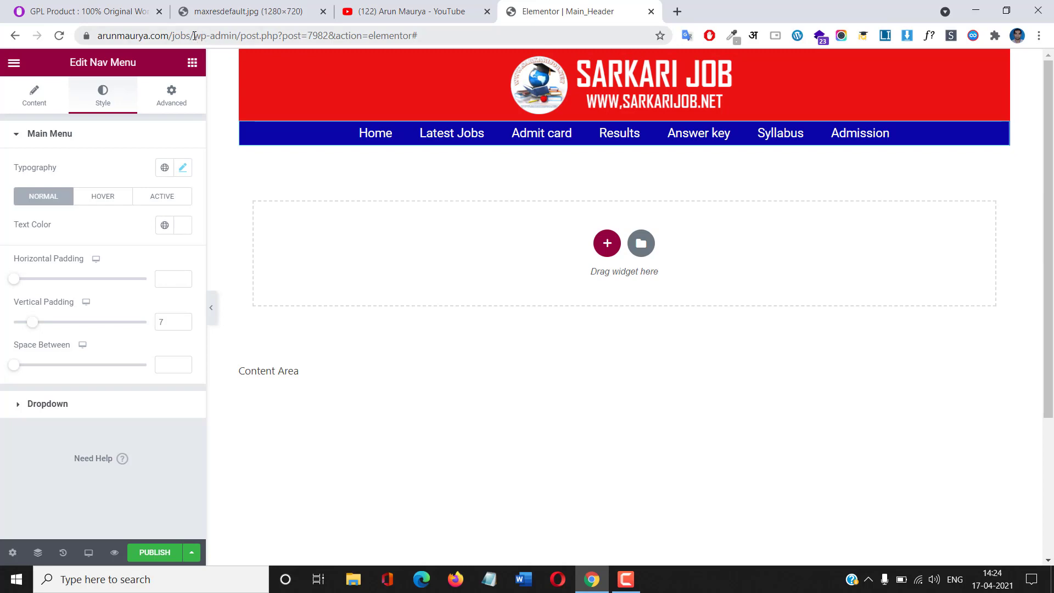
# Examine the live jobs site's header and mobile menu in a phone-sized browser window, and compare with the design reference image
pyautogui.moveTo(195, 36); pyautogui.dragTo(176, 36)
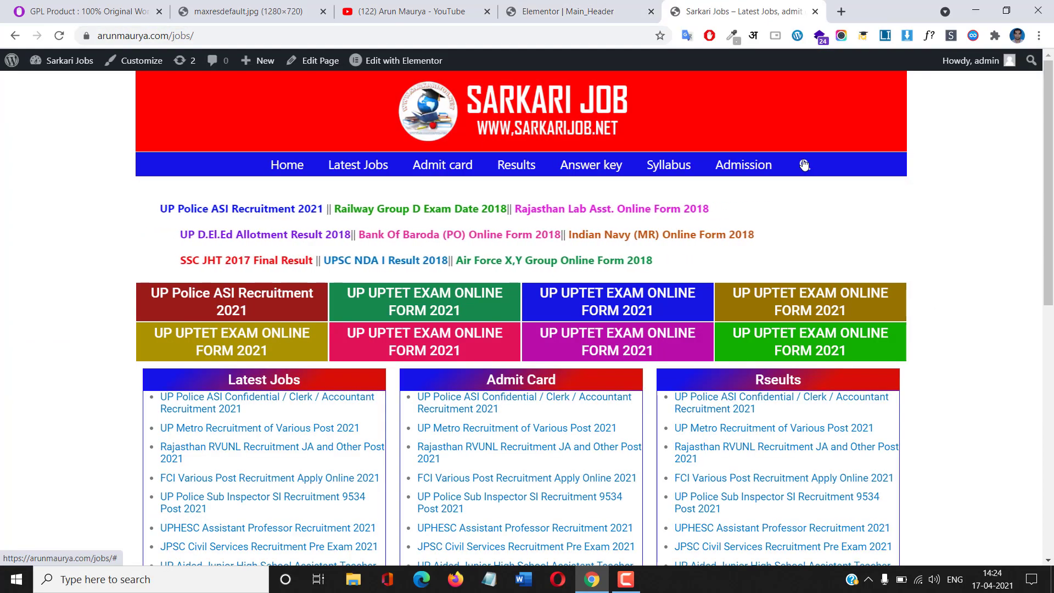
pyautogui.click(1006, 10)
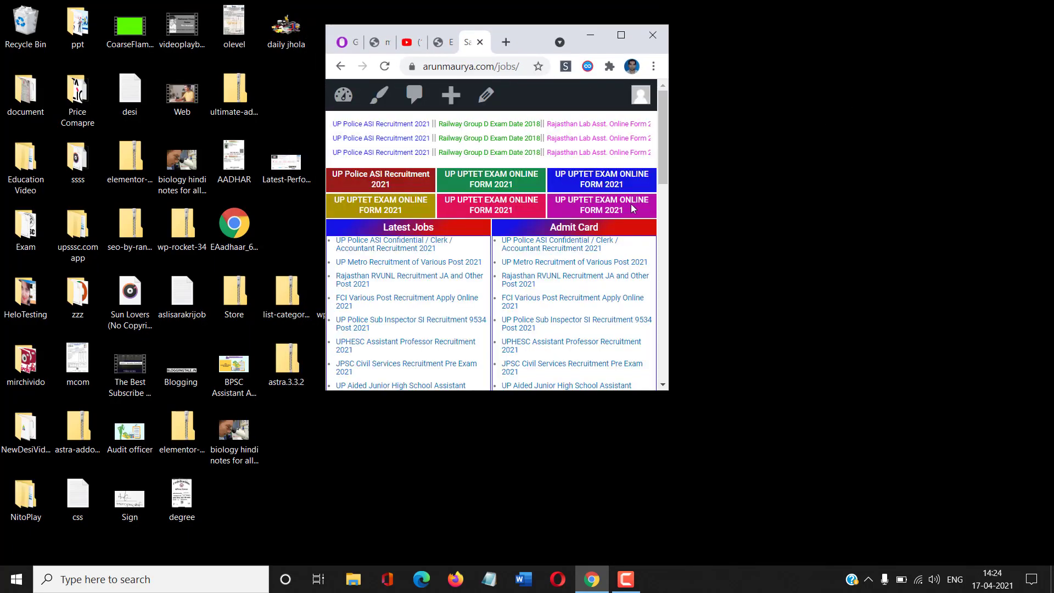
pyautogui.scroll(1, 630, 203)
pyautogui.click(627, 132)
pyautogui.click(627, 133)
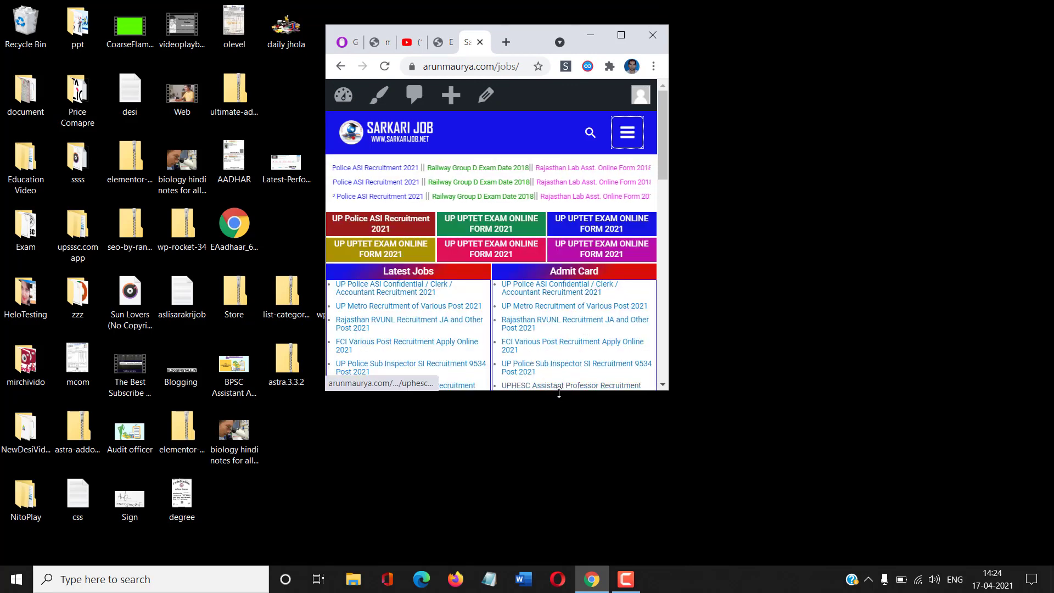
pyautogui.moveTo(559, 391); pyautogui.dragTo(557, 587)
pyautogui.click(628, 116)
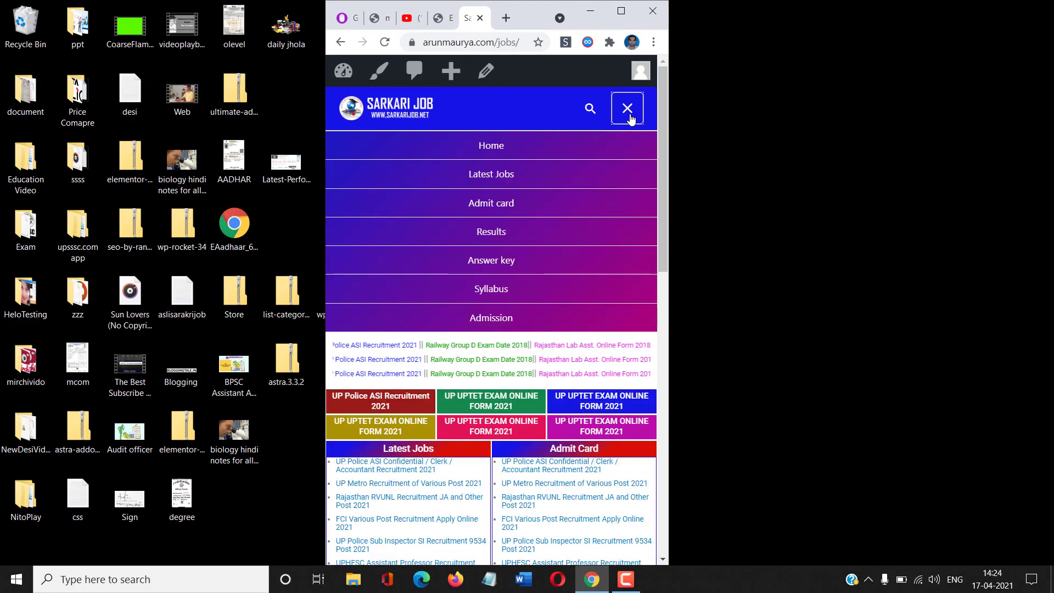
pyautogui.click(628, 111)
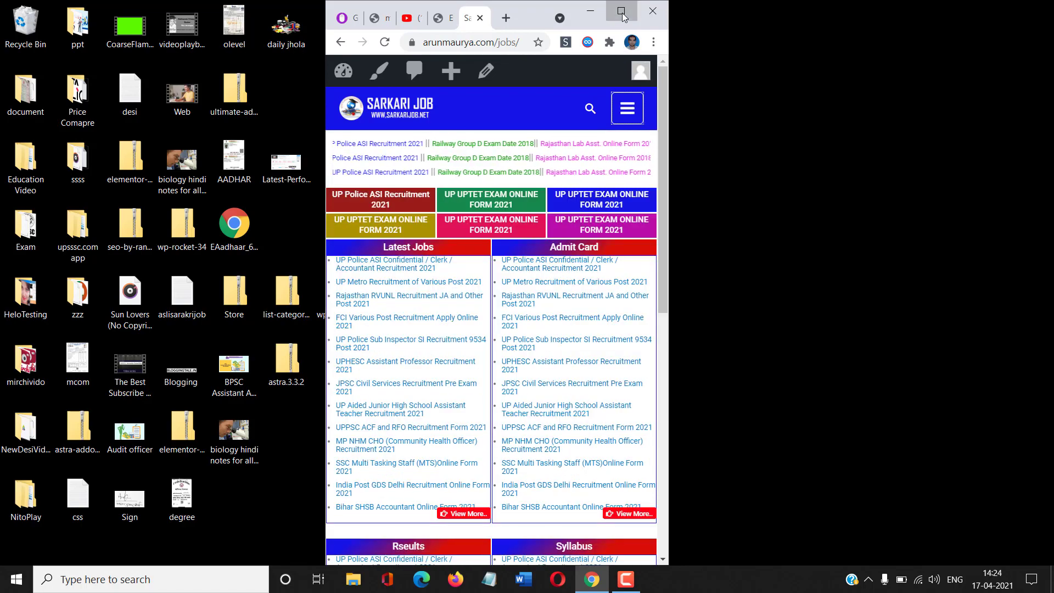
pyautogui.click(623, 17)
pyautogui.click(247, 11)
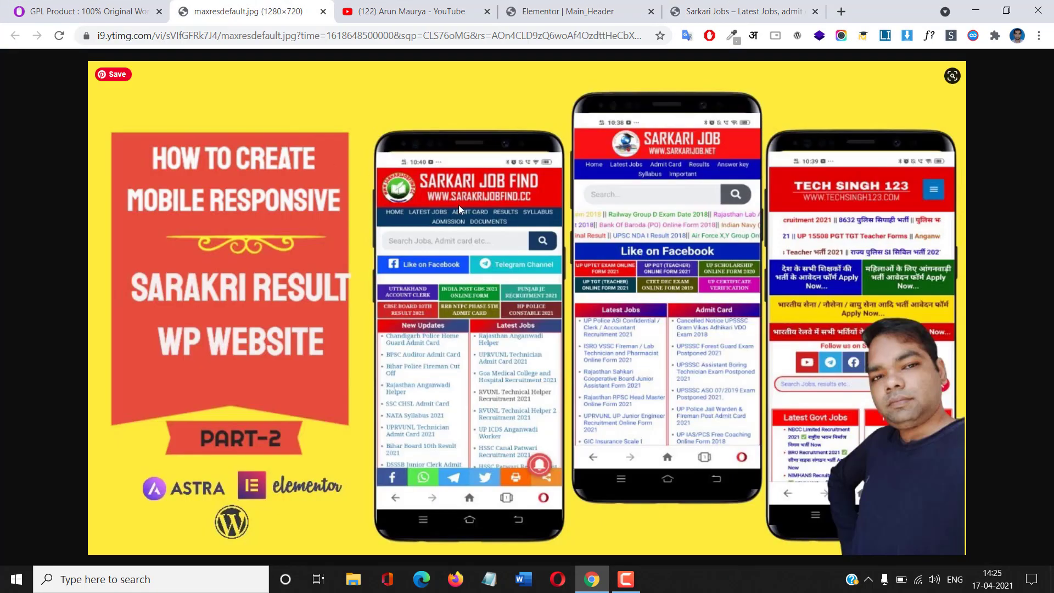
# Return to the Main_Header editor, switch to the mobile preview and set the nav menu's mobile vertical padding to 3
pyautogui.click(602, 7)
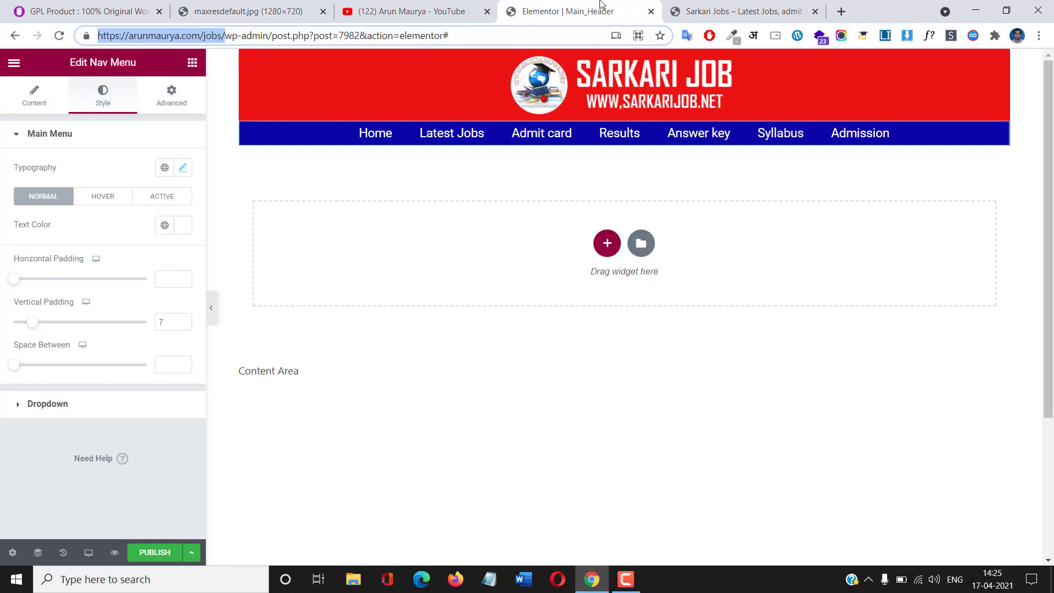
pyautogui.click(88, 561)
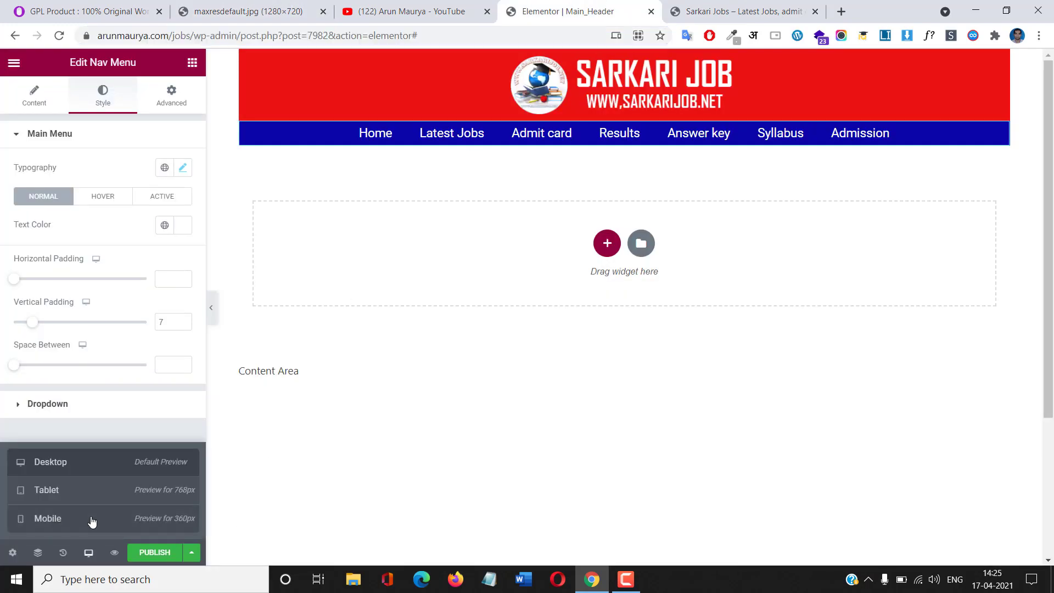
pyautogui.click(92, 518)
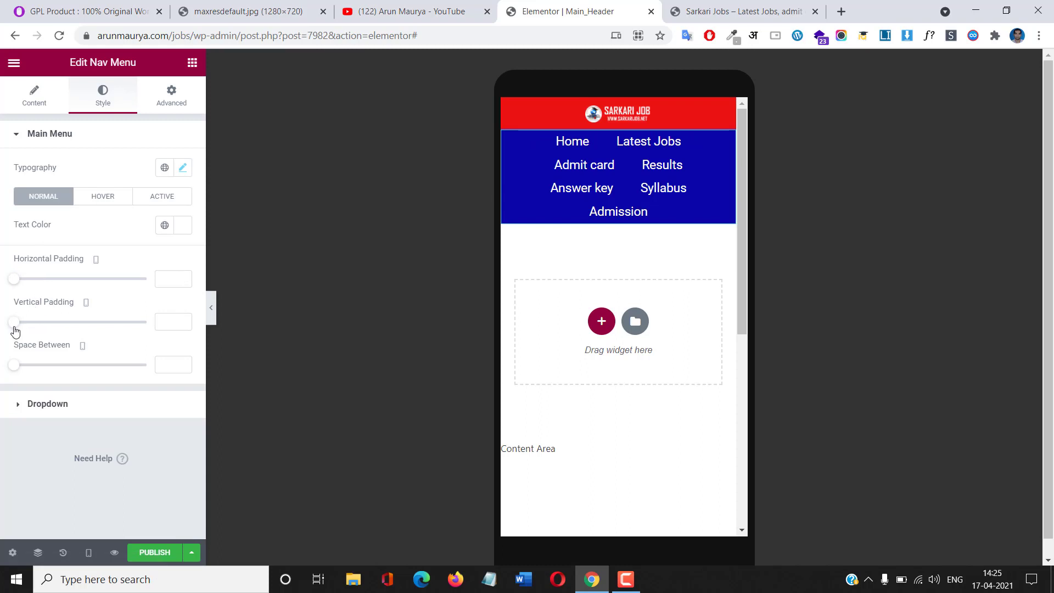
pyautogui.moveTo(13, 324); pyautogui.dragTo(24, 329)
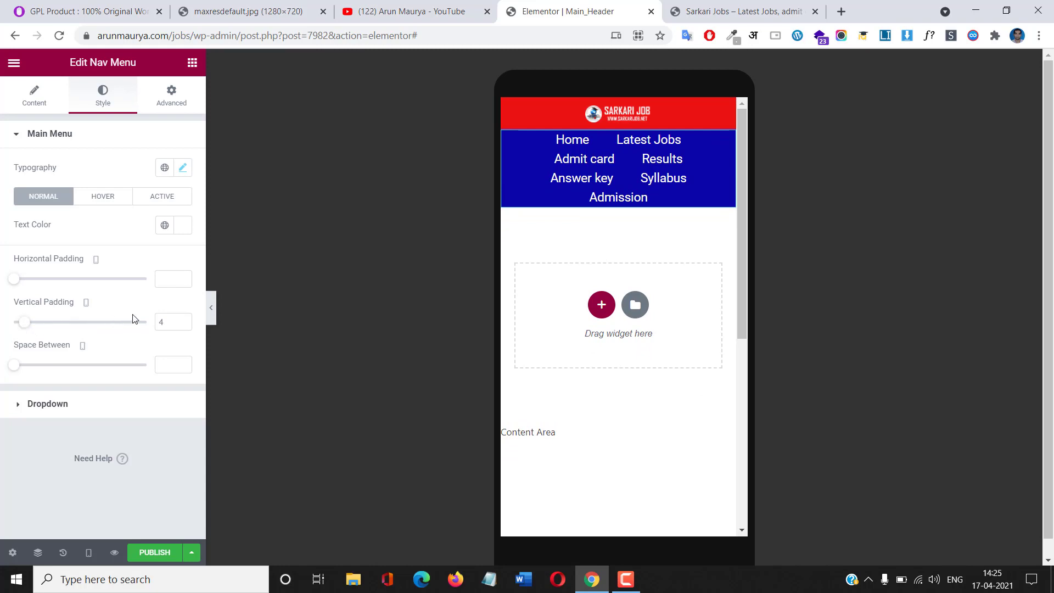
pyautogui.click(184, 325)
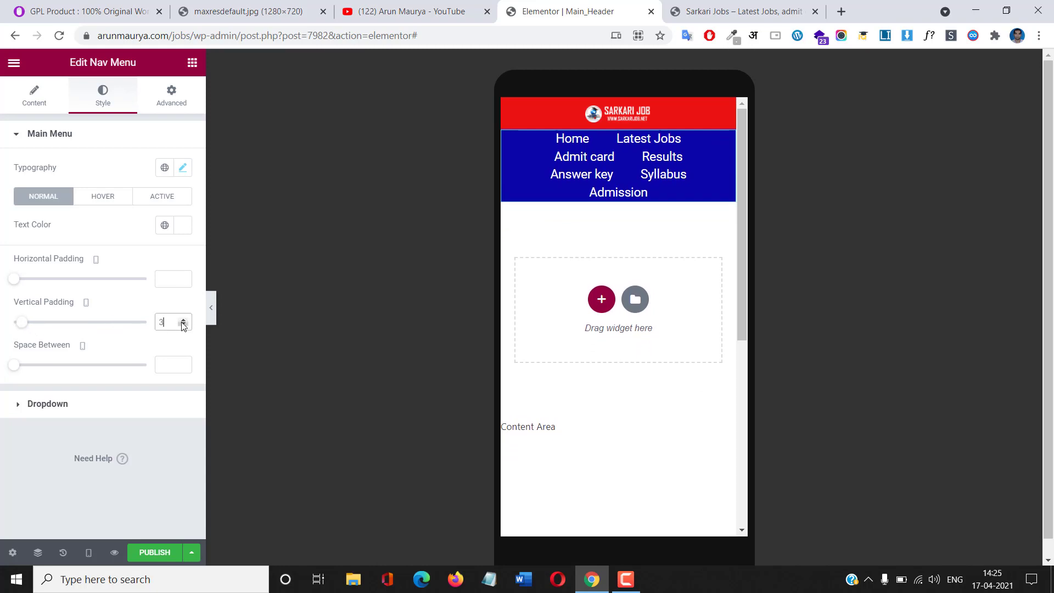
# Set the nav menu's mobile typography size to 14 px
pyautogui.click(183, 167)
pyautogui.click(156, 278)
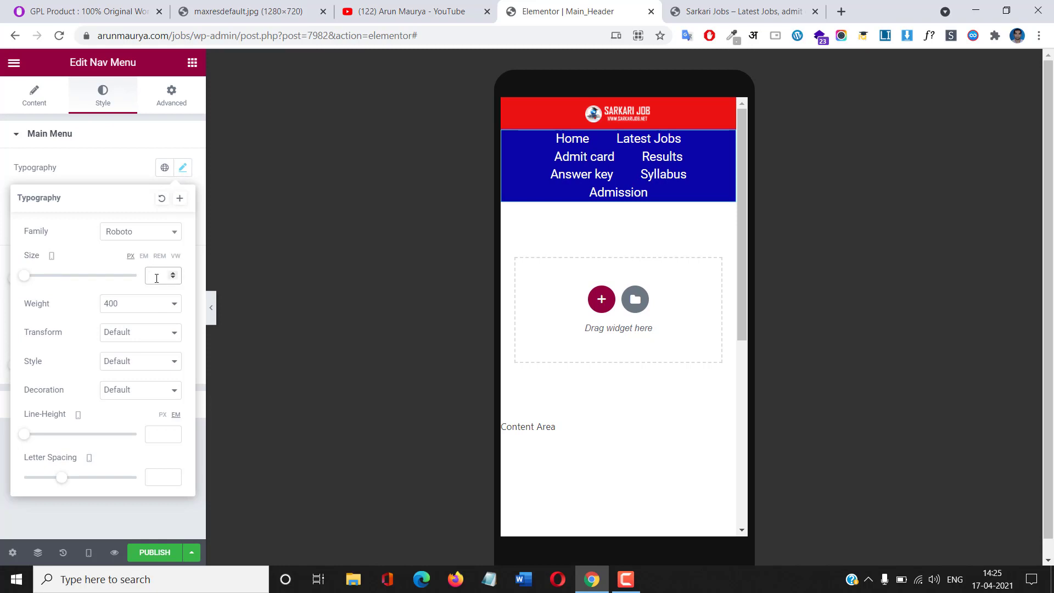
pyautogui.write('16')
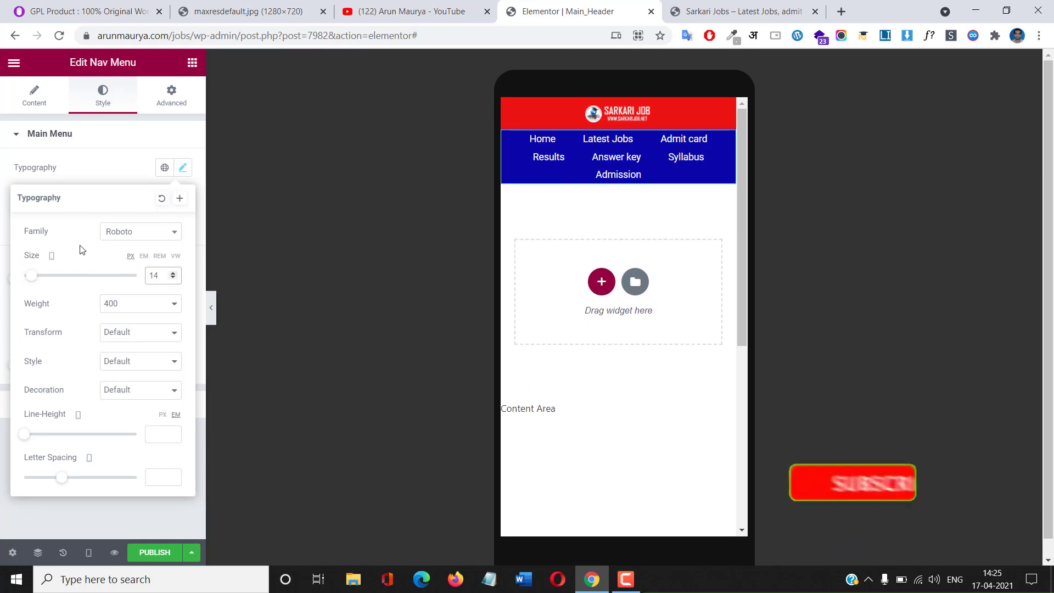
# Try 0 for the nav menu's mobile space between and horizontal padding, and clear both values
pyautogui.click(89, 174)
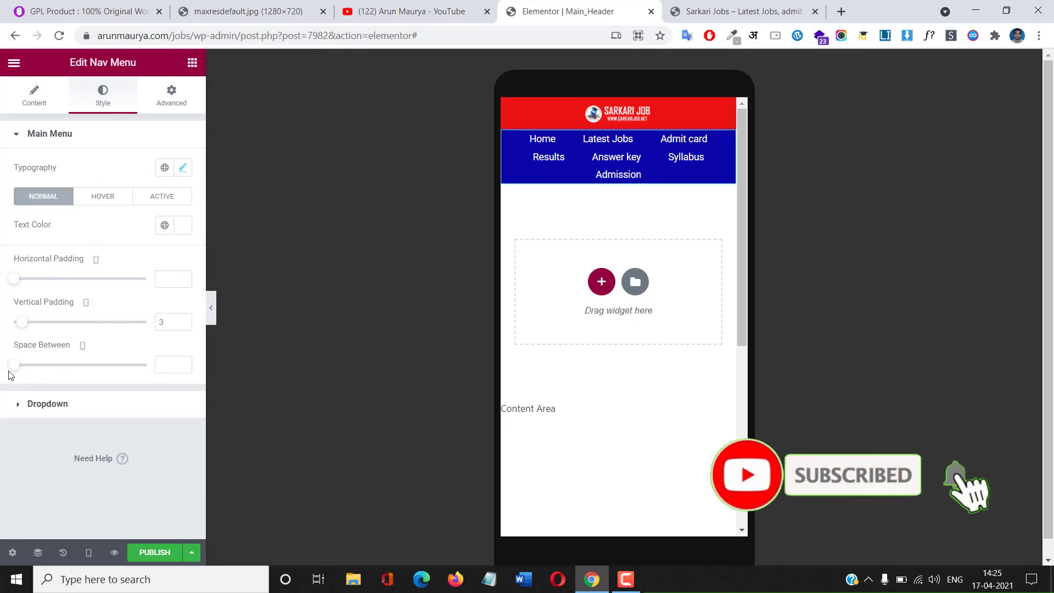
pyautogui.moveTo(18, 369)
pyautogui.mouseDown()
pyautogui.moveTo(29, 369)
pyautogui.moveTo(12, 365)
pyautogui.mouseUp()
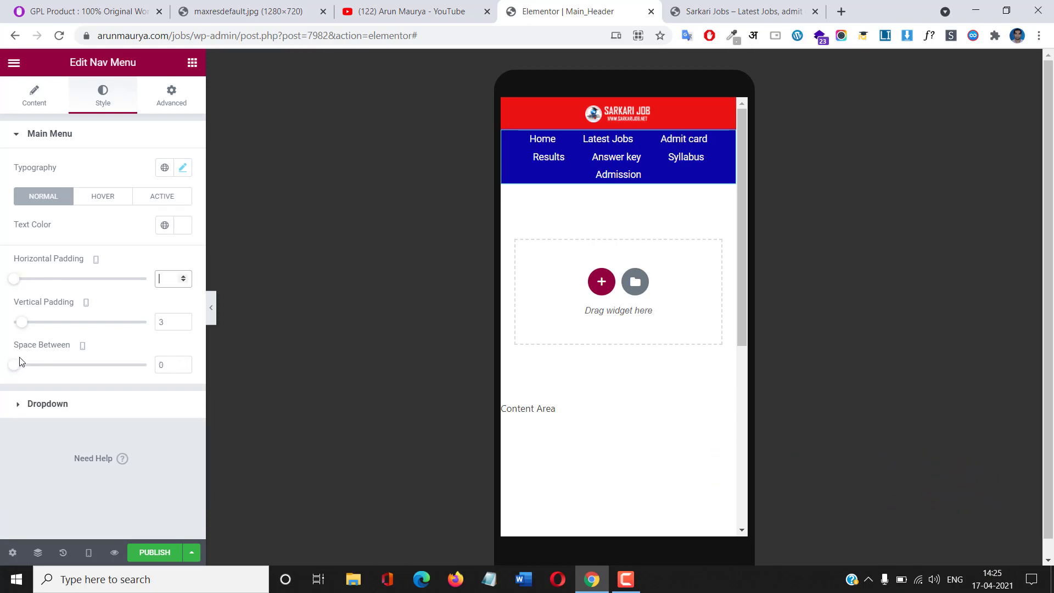
pyautogui.moveTo(19, 370)
pyautogui.mouseDown()
pyautogui.moveTo(27, 366)
pyautogui.moveTo(8, 355)
pyautogui.mouseUp()
pyautogui.click(184, 278)
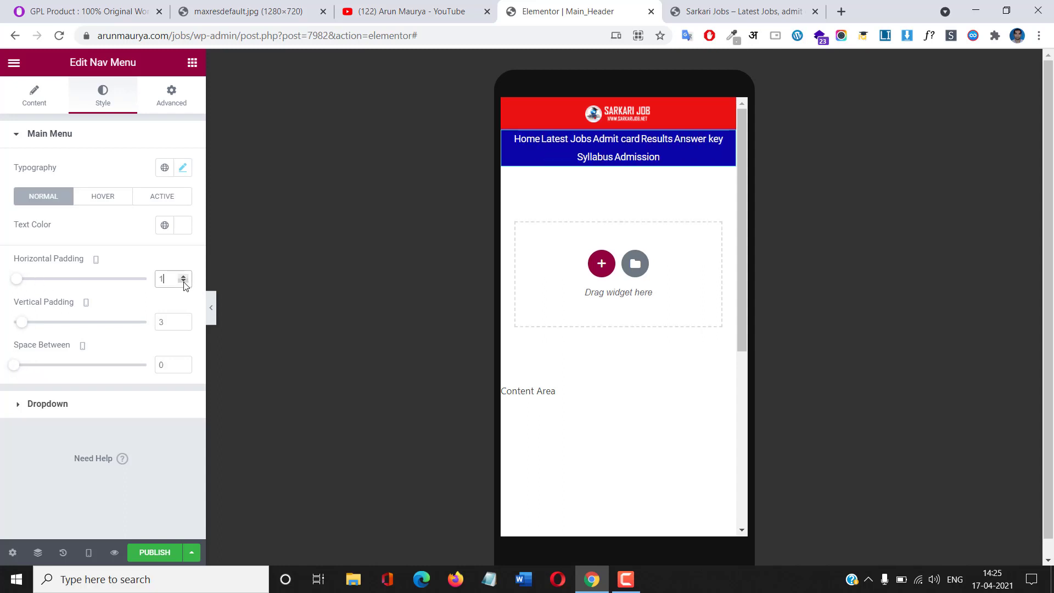
pyautogui.click(183, 281)
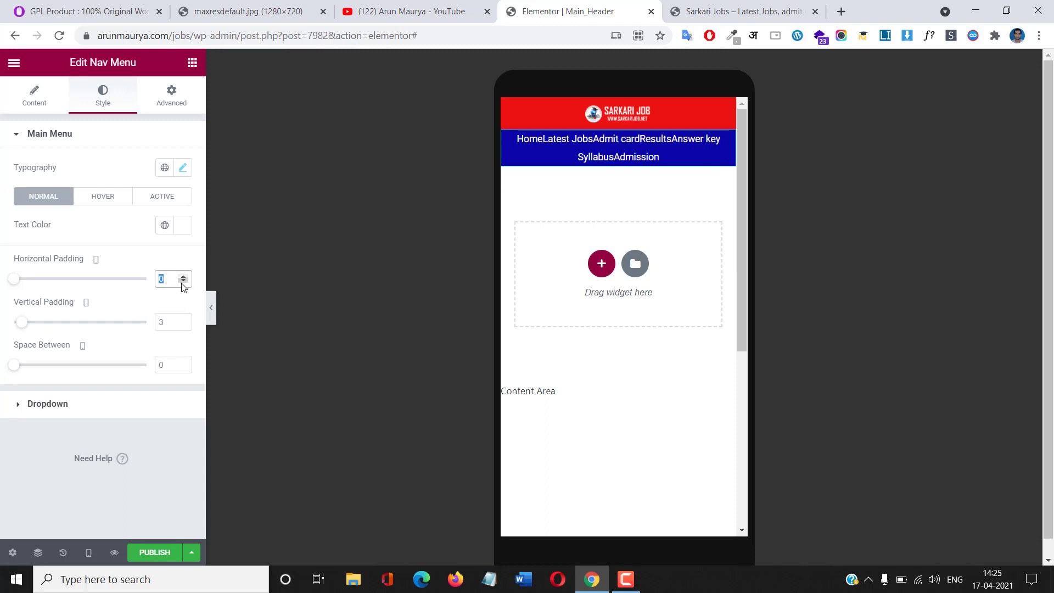
pyautogui.press('BackSpace')
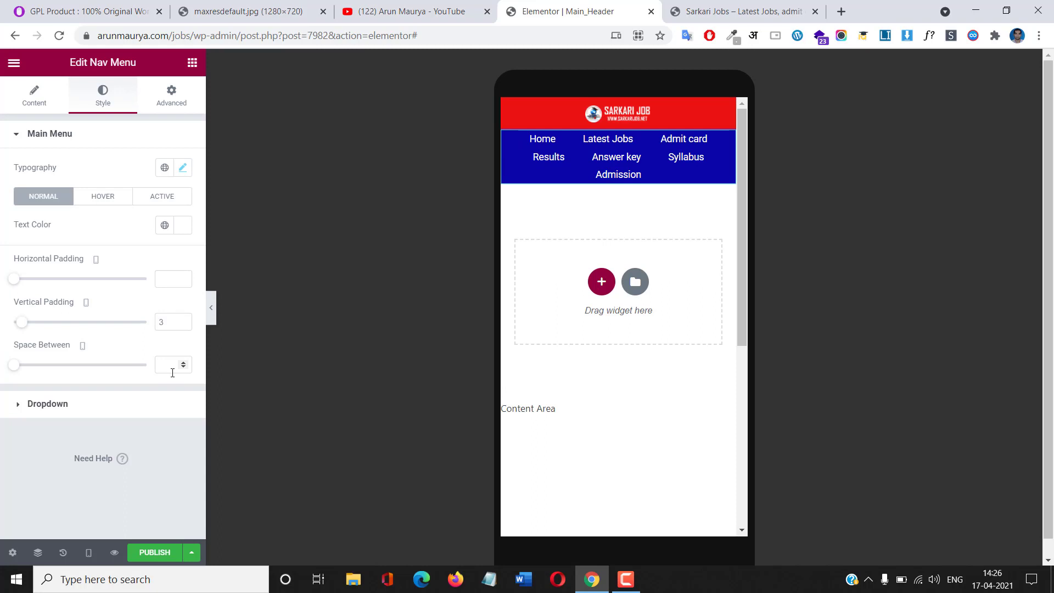
pyautogui.click(172, 372)
# Set the nav menu's mobile horizontal padding to 4
pyautogui.click(159, 278)
pyautogui.write('4')
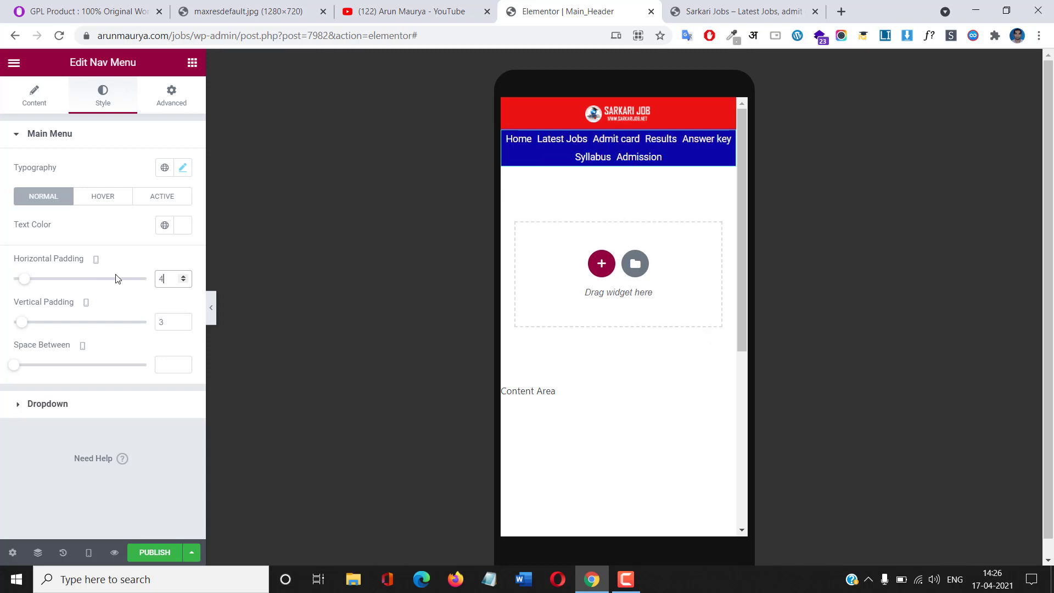
pyautogui.click(183, 276)
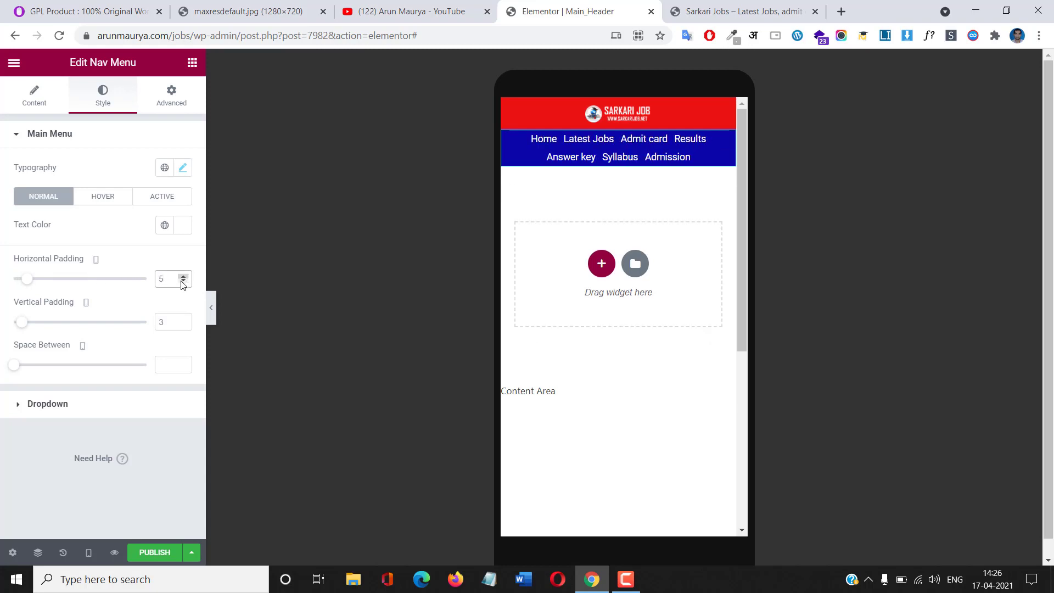
pyautogui.click(183, 281)
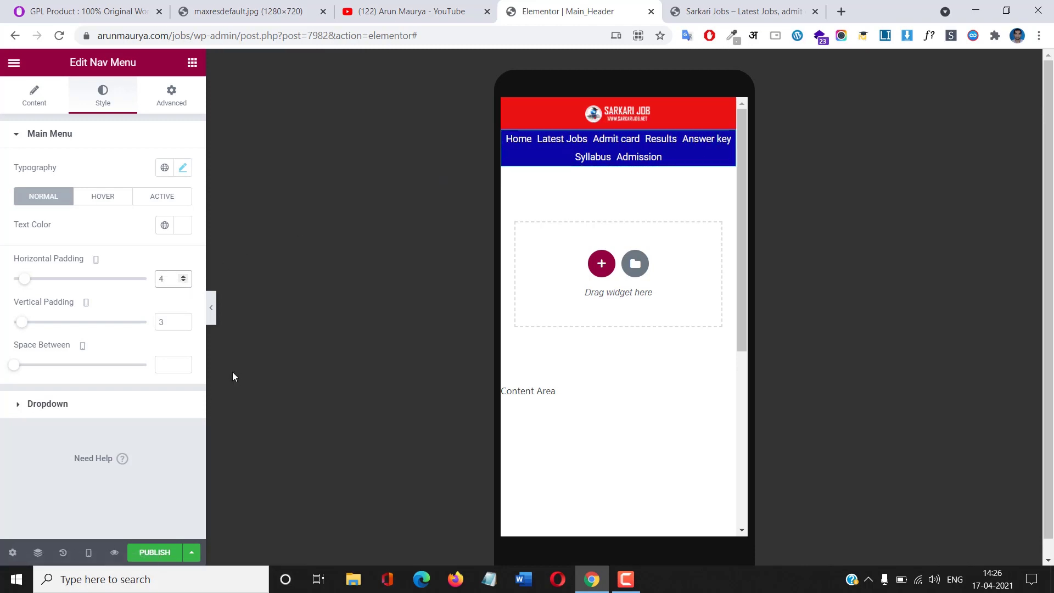
# Try left alignment for the nav menu and return it to centre alignment
pyautogui.click(35, 104)
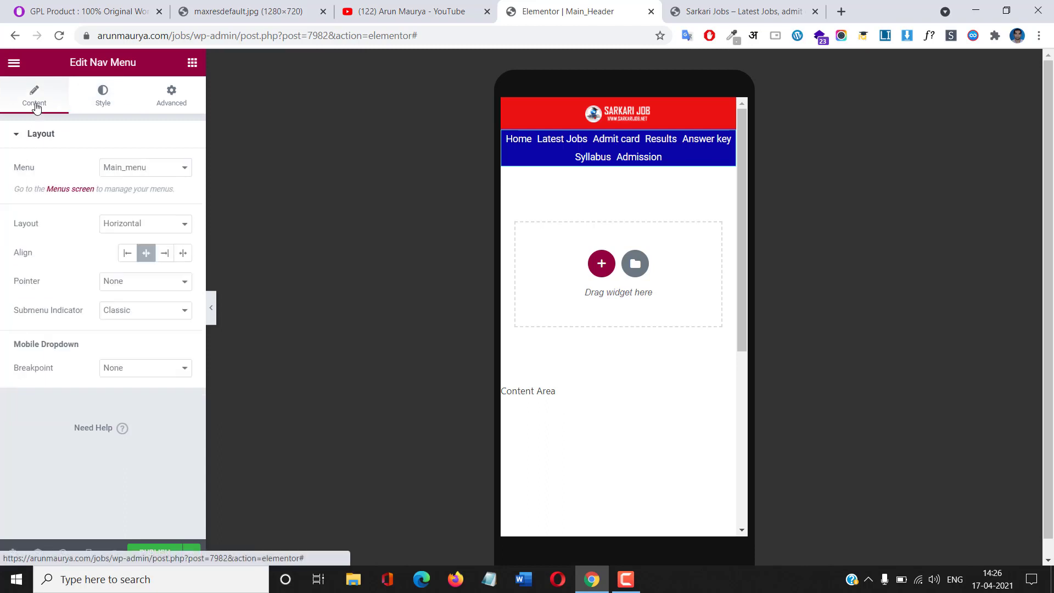
pyautogui.click(127, 256)
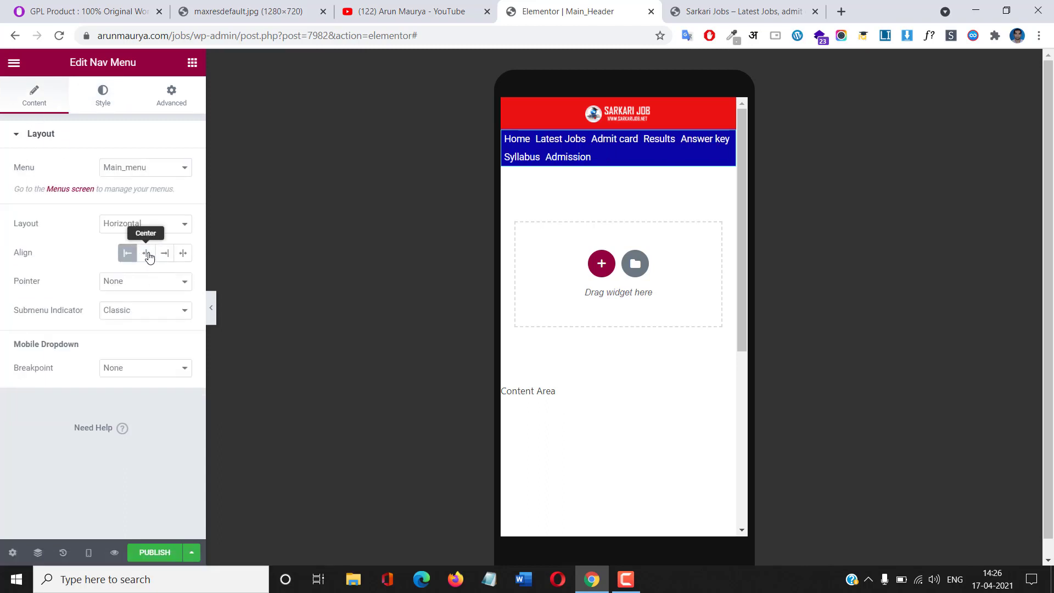
pyautogui.click(149, 257)
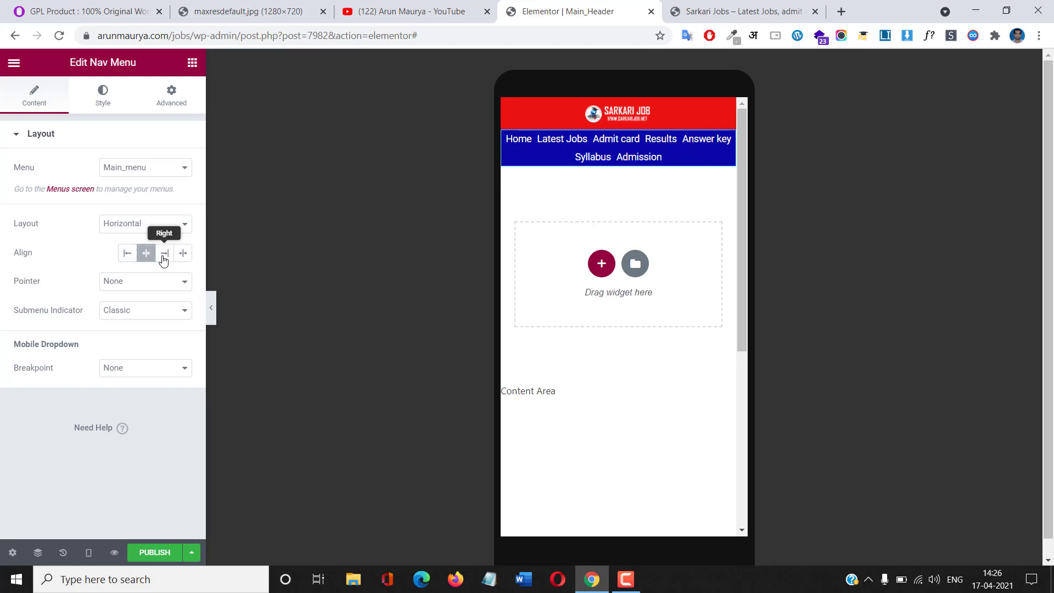
# Set the header logo image's mobile max width to 58%
pyautogui.click(104, 98)
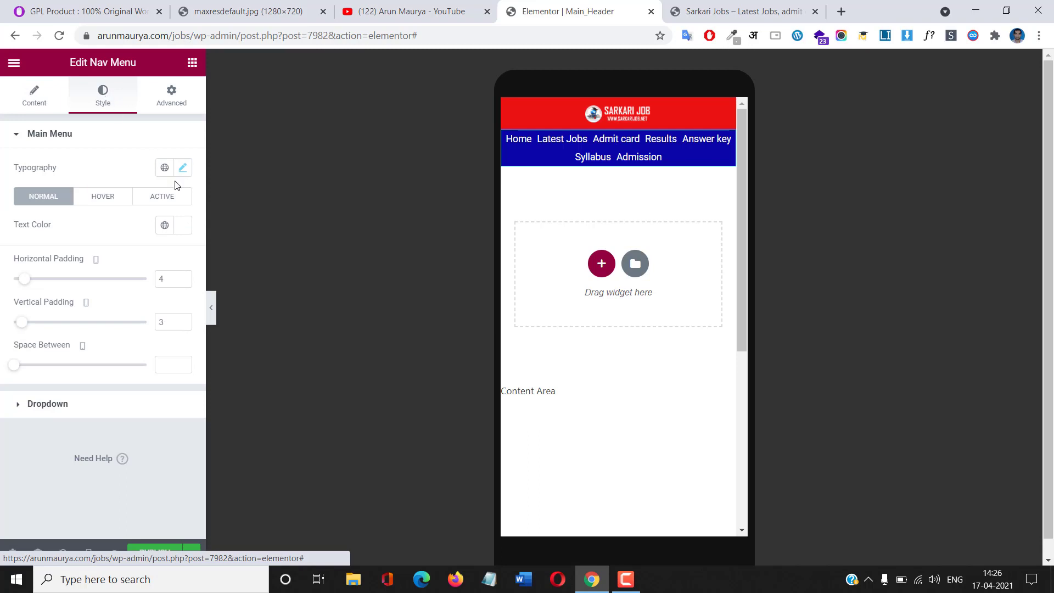
pyautogui.click(609, 122)
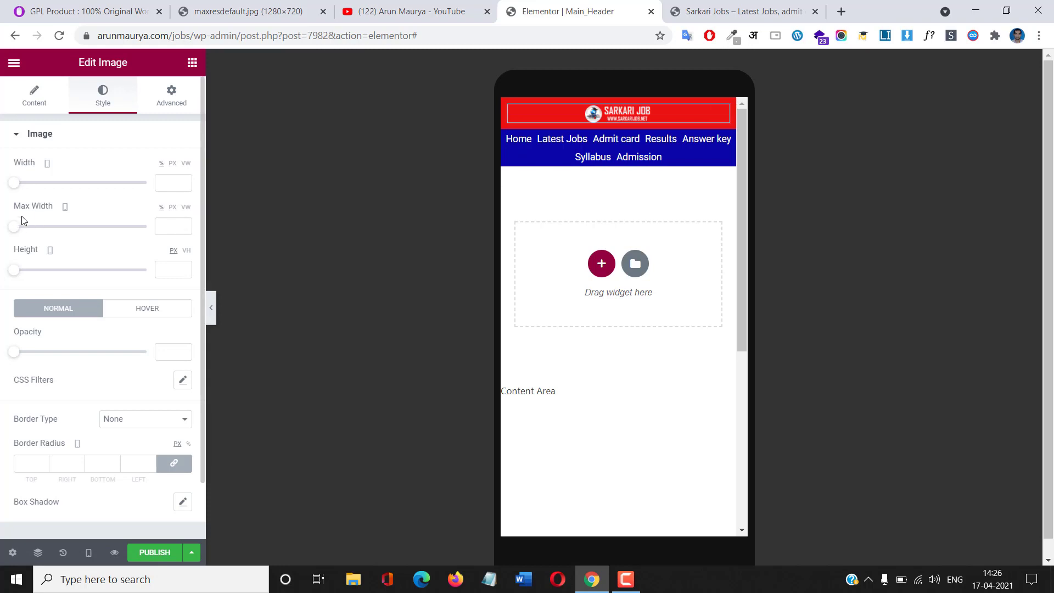
pyautogui.moveTo(15, 227); pyautogui.dragTo(95, 225)
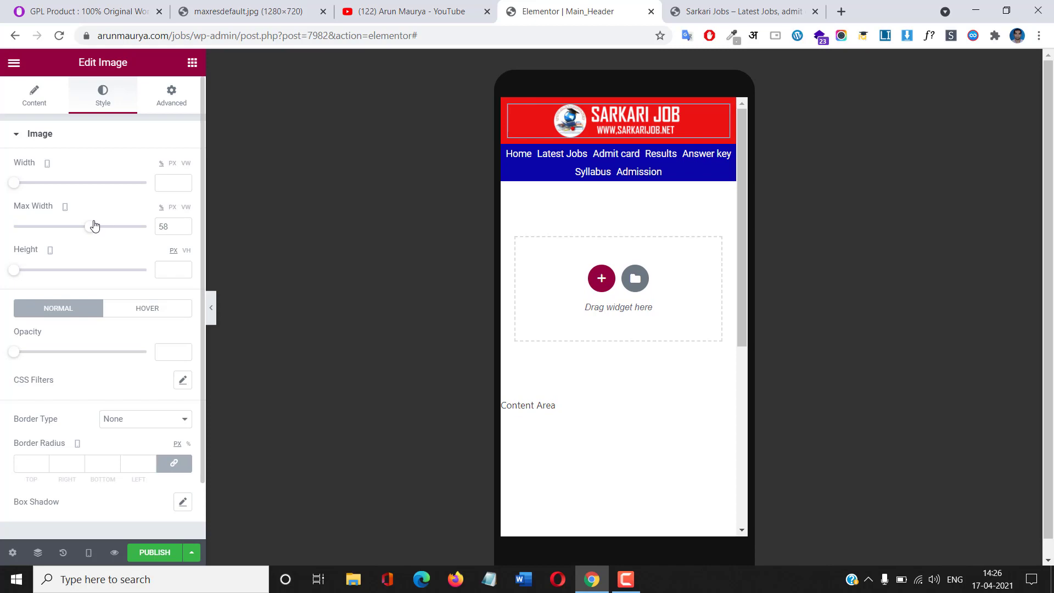
# Publish the header template with an Include condition for the Entire Site
pyautogui.click(154, 552)
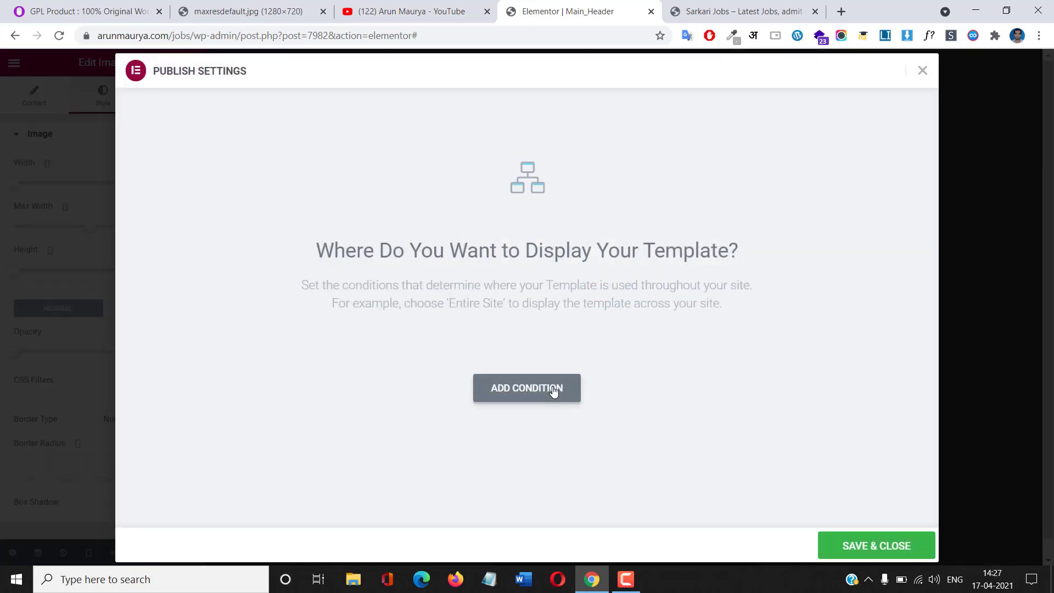
pyautogui.click(553, 389)
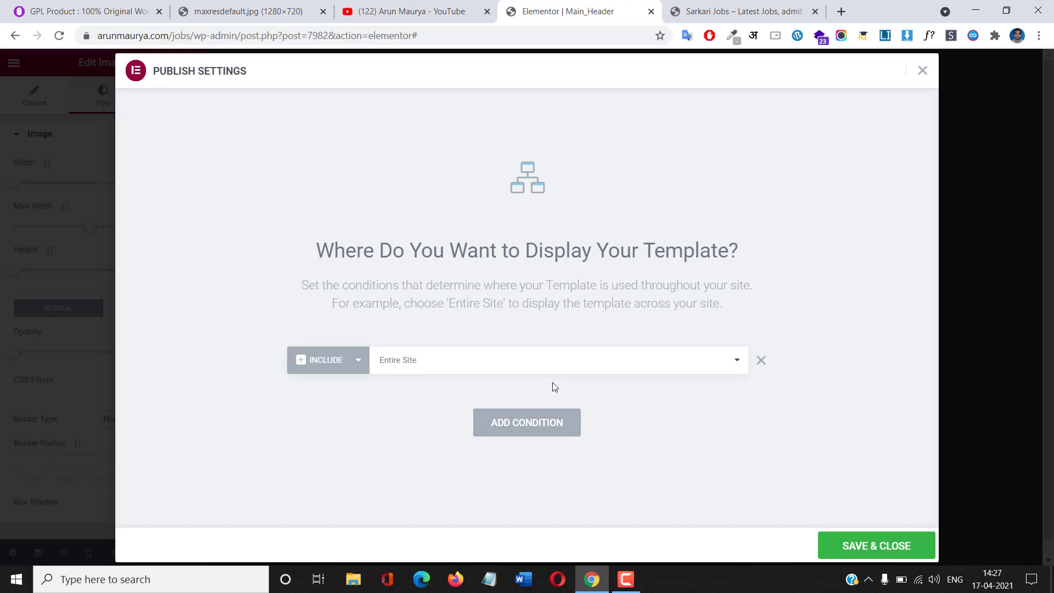
pyautogui.click(908, 551)
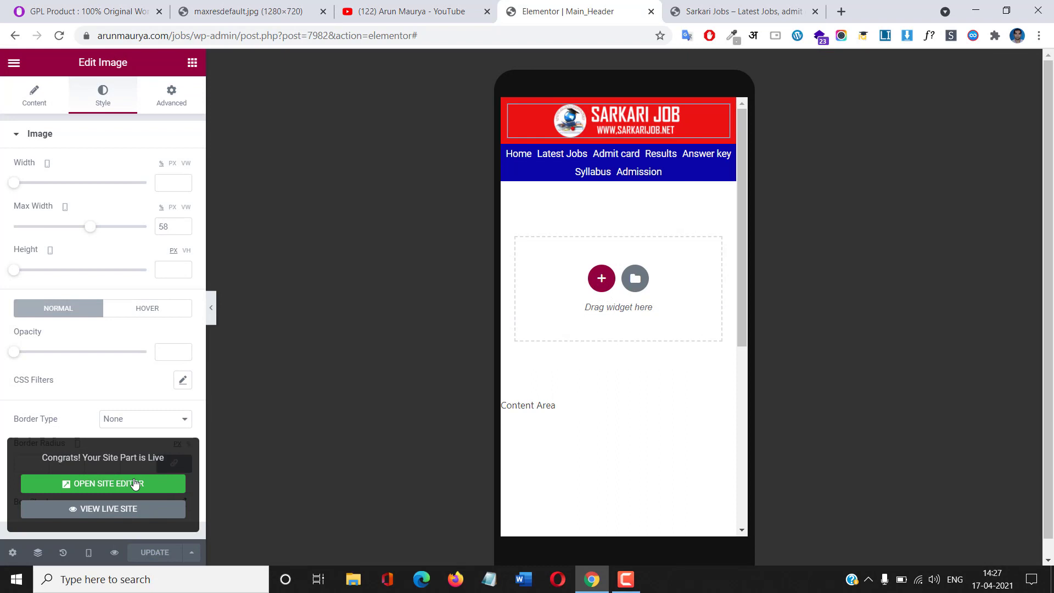
# Examine the live jobs site's header at full desktop width and in a phone-sized browser window, comparing it with the template editor
pyautogui.rightClick(135, 483)
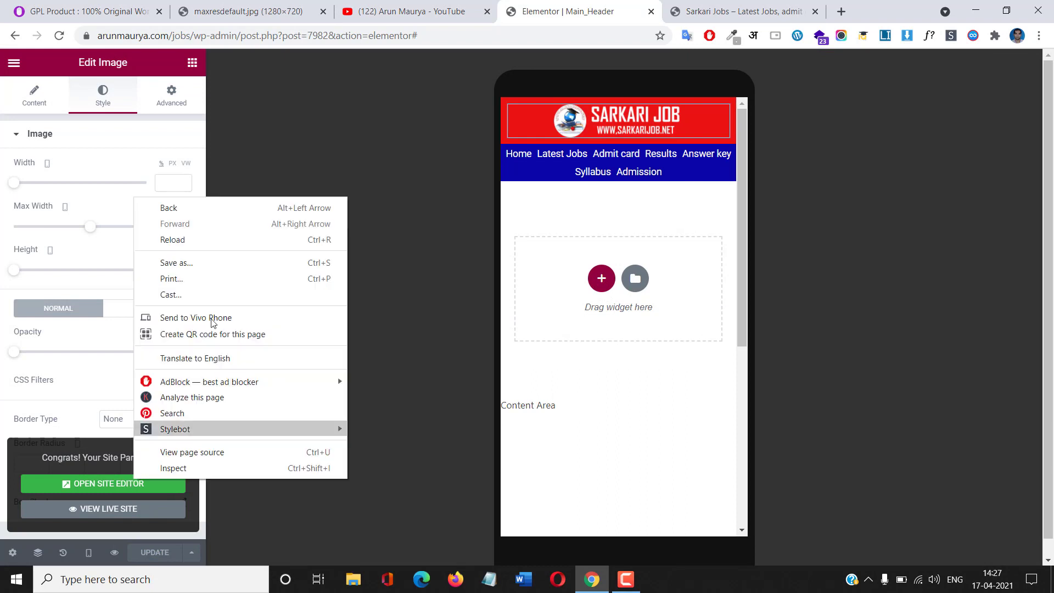
pyautogui.click(100, 509)
pyautogui.click(101, 509)
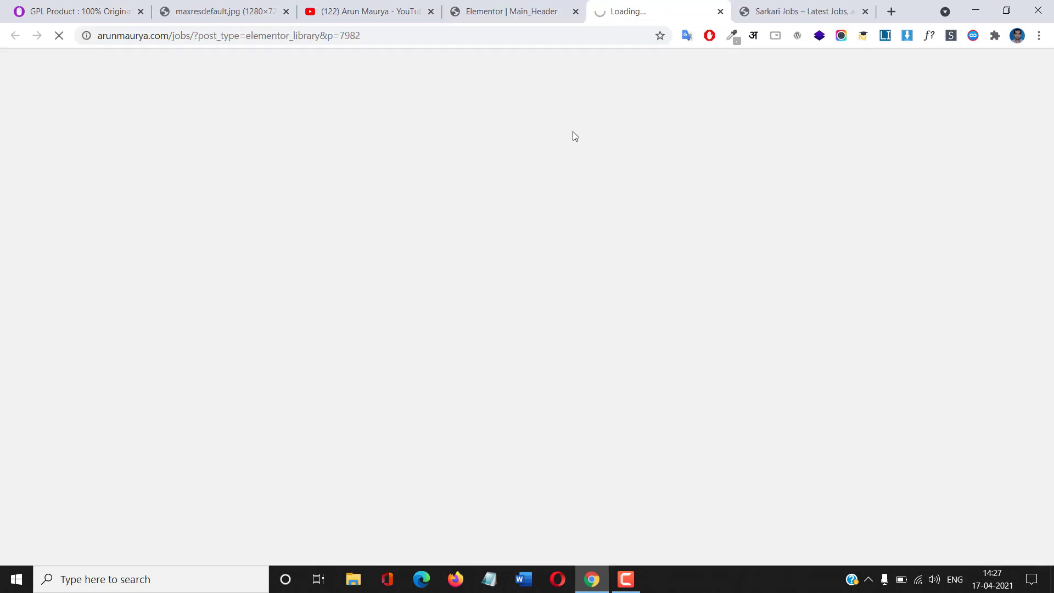
pyautogui.click(719, 12)
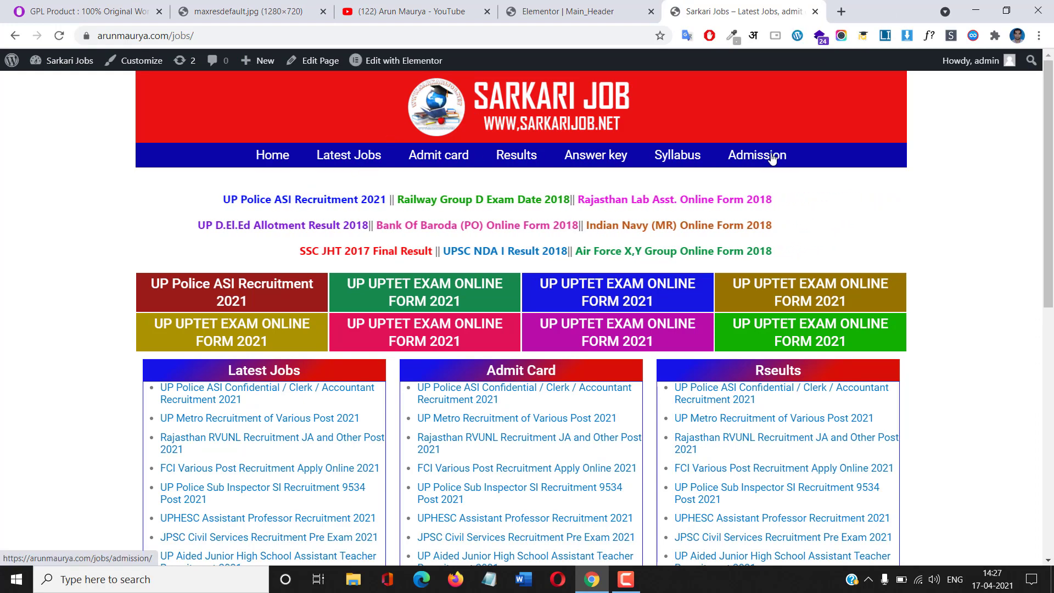
pyautogui.press('super+Down')
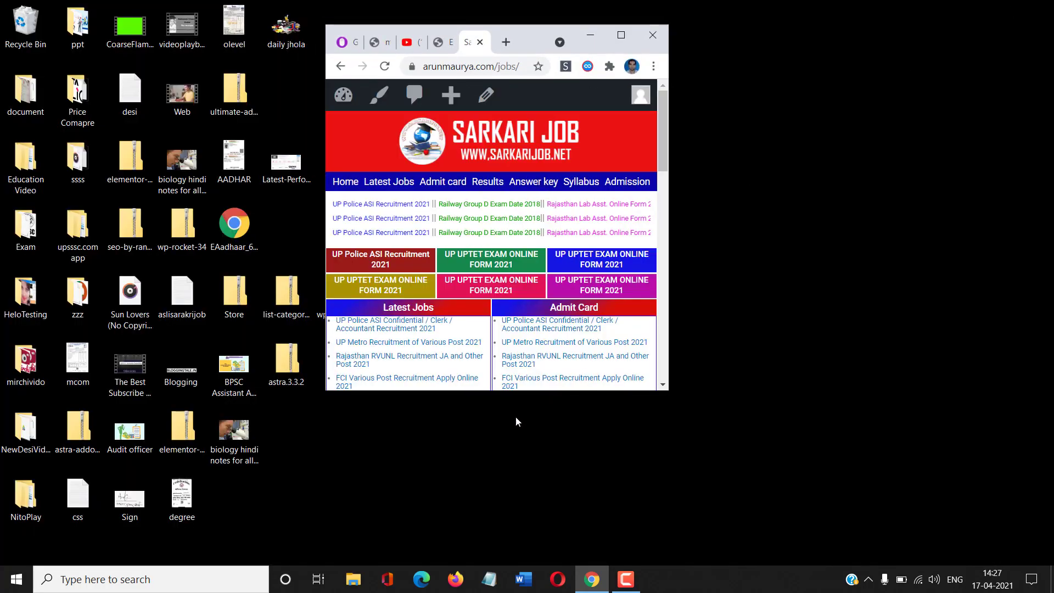
pyautogui.moveTo(518, 394); pyautogui.dragTo(539, 560)
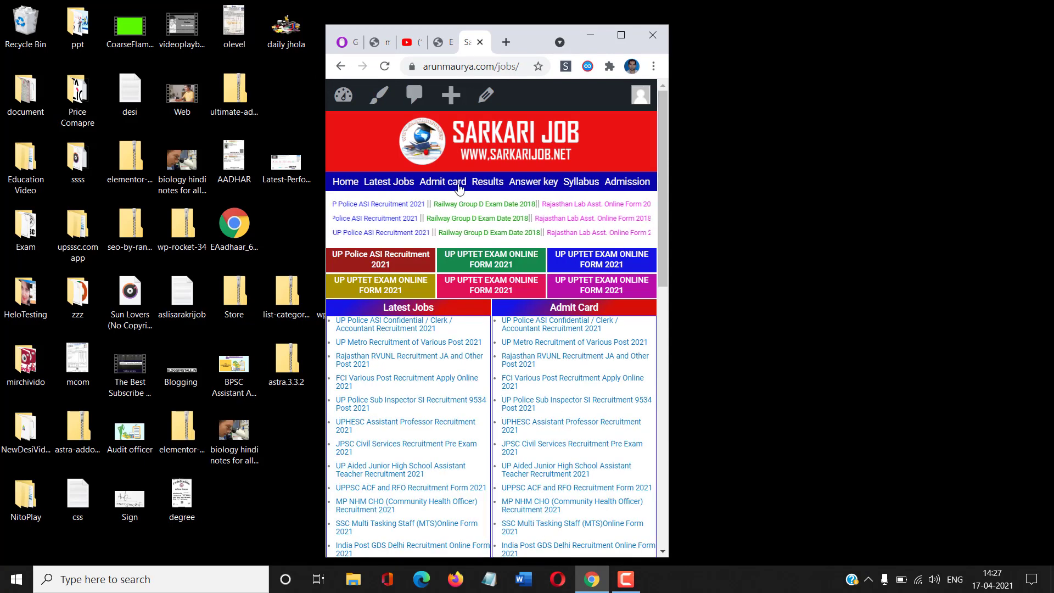
pyautogui.click(613, 43)
pyautogui.click(584, 5)
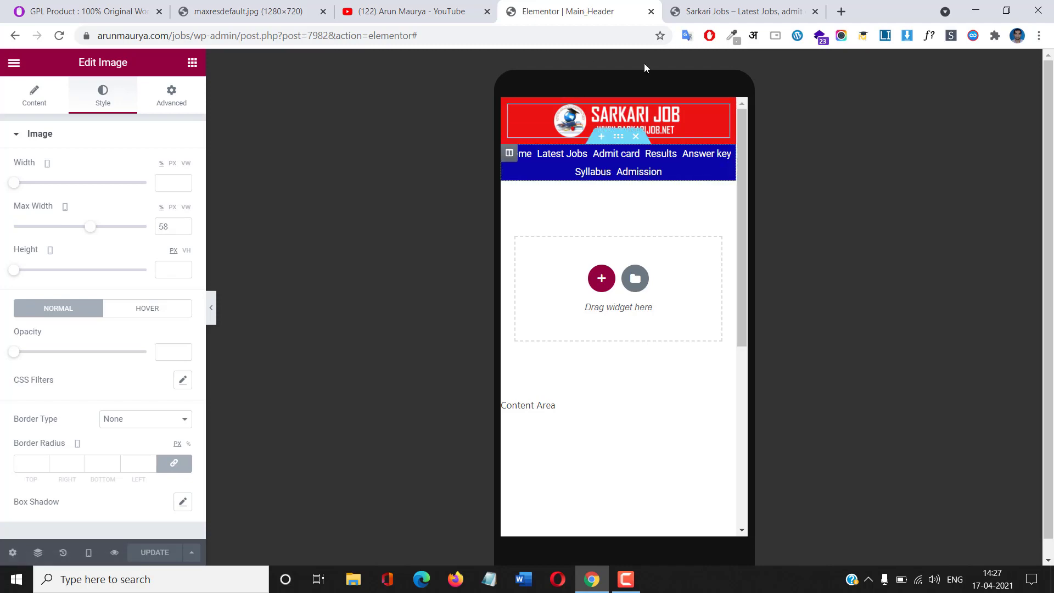
pyautogui.click(715, 4)
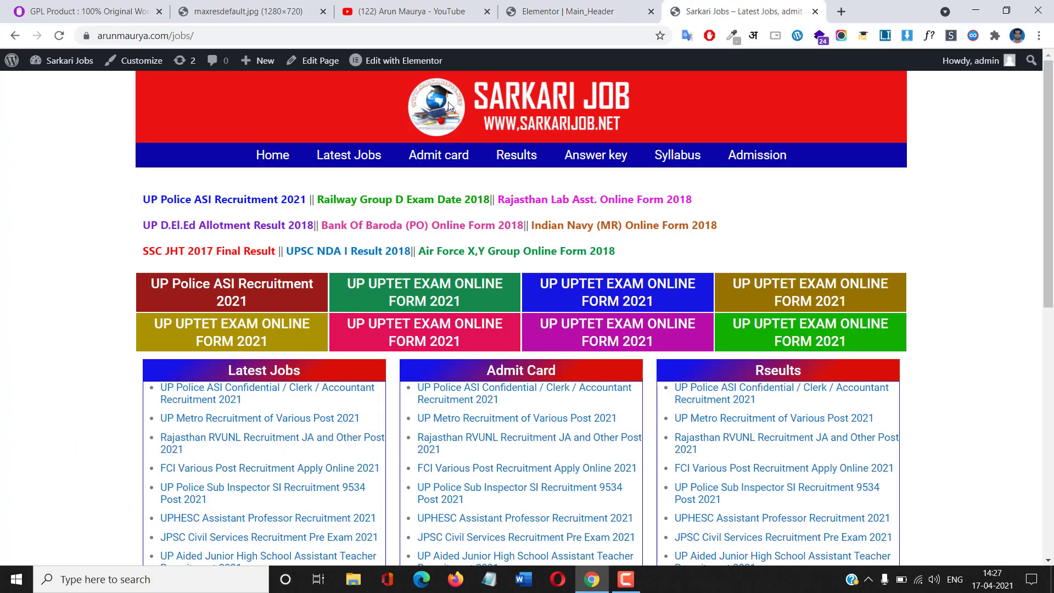
pyautogui.click(585, 3)
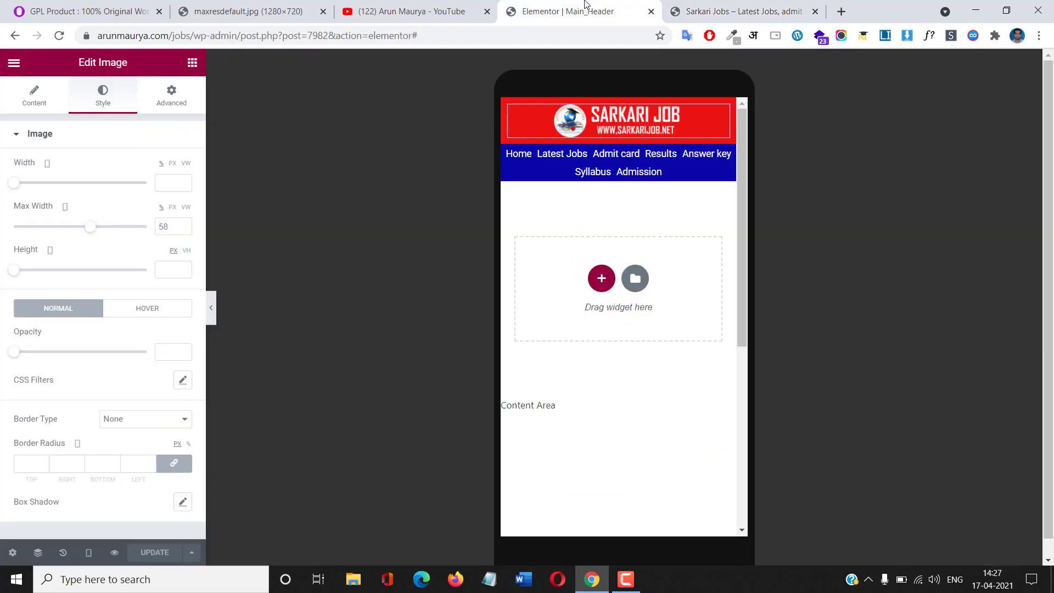
# Link the header logo image to a custom URL, using the jobs home page address copied from the live site
pyautogui.click(714, 4)
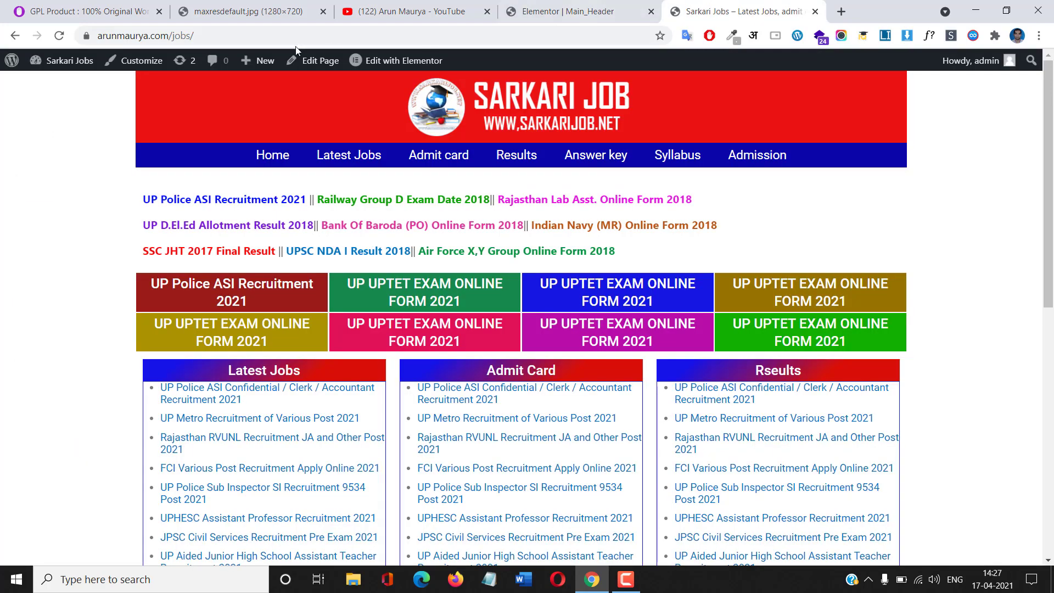
pyautogui.click(209, 36)
pyautogui.press('super+c')
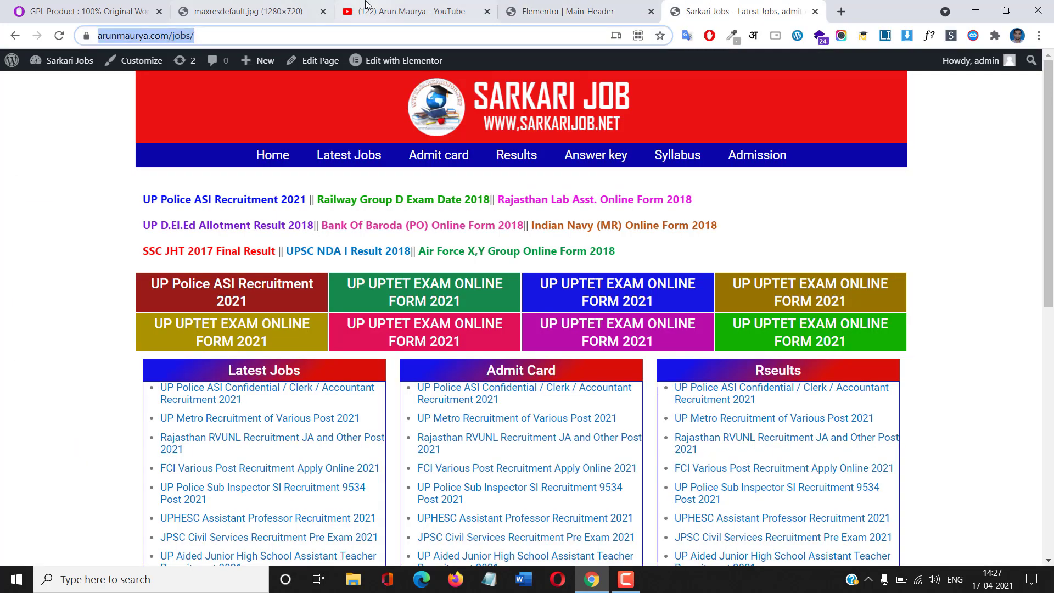
pyautogui.click(571, 11)
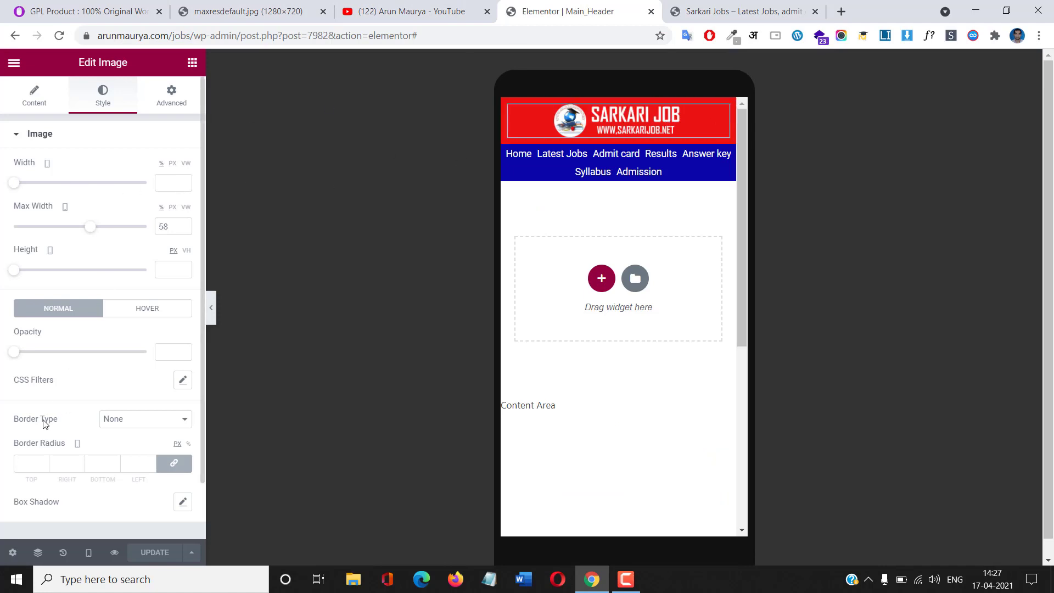
pyautogui.scroll(-2, 70, 419)
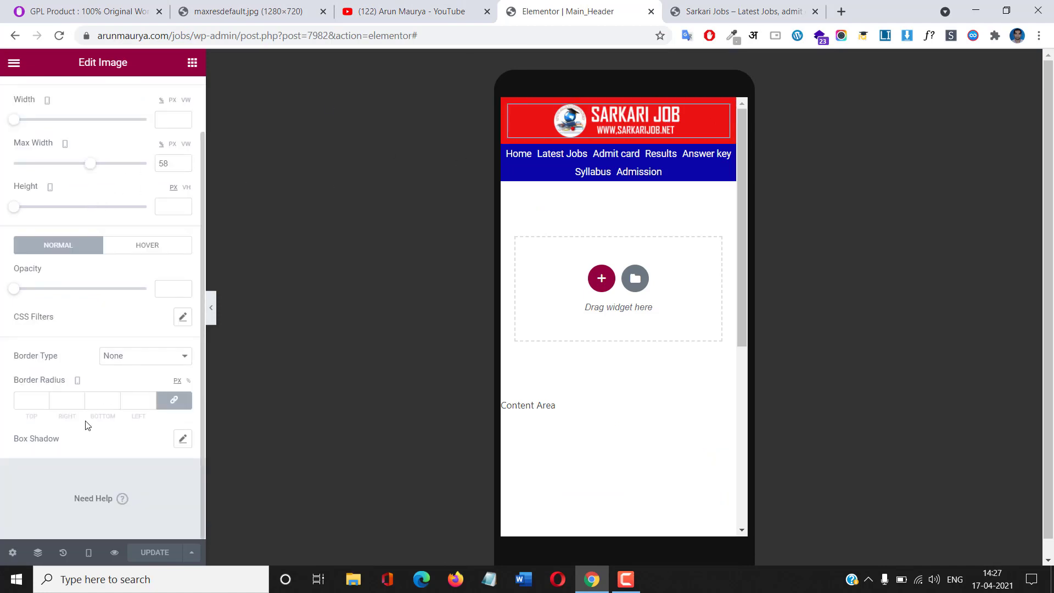
pyautogui.scroll(2, 55, 148)
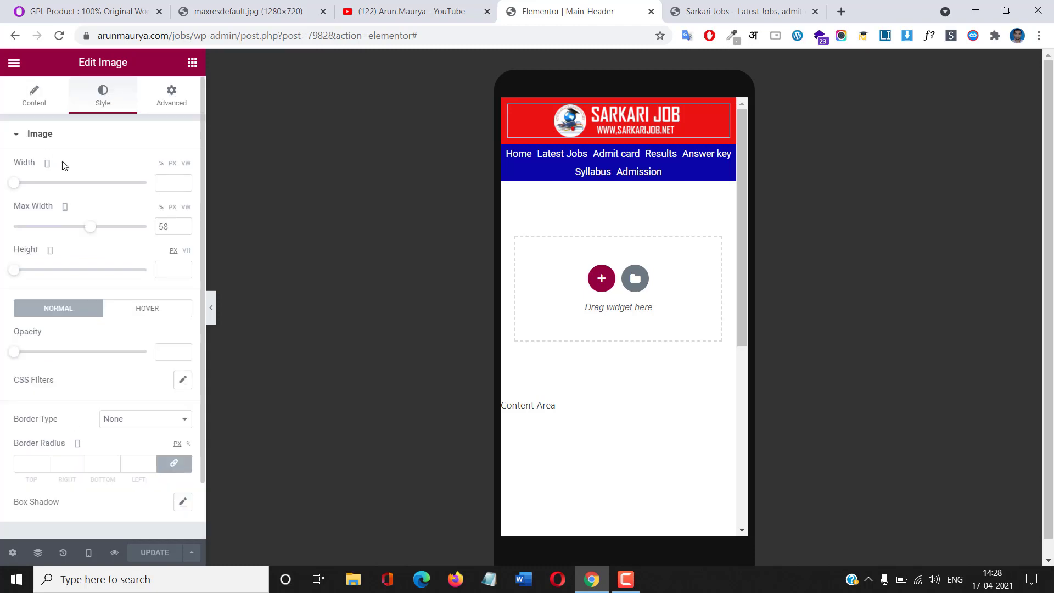
pyautogui.click(34, 107)
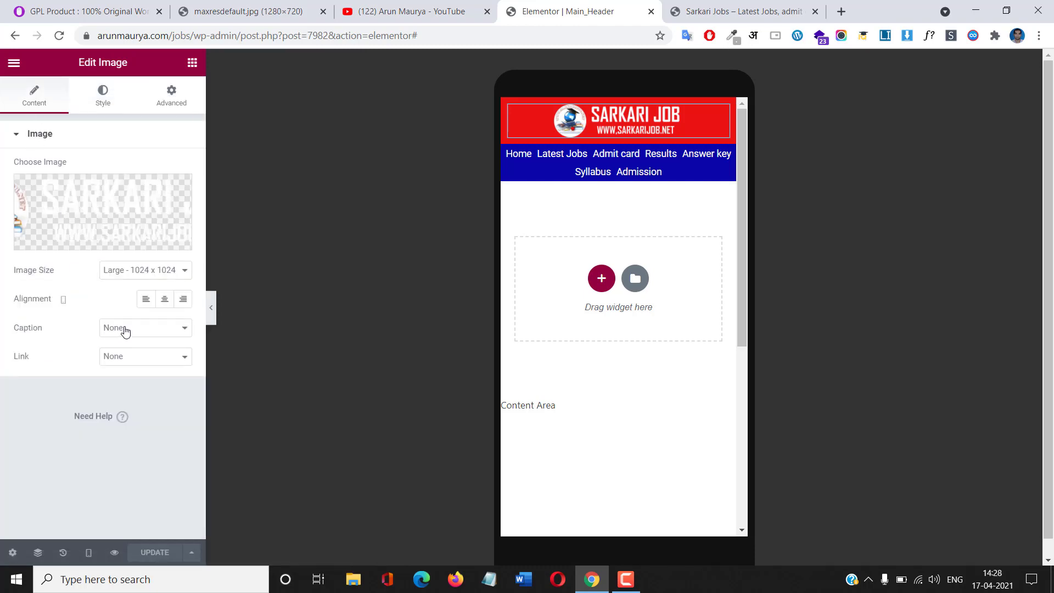
pyautogui.click(127, 363)
pyautogui.click(127, 393)
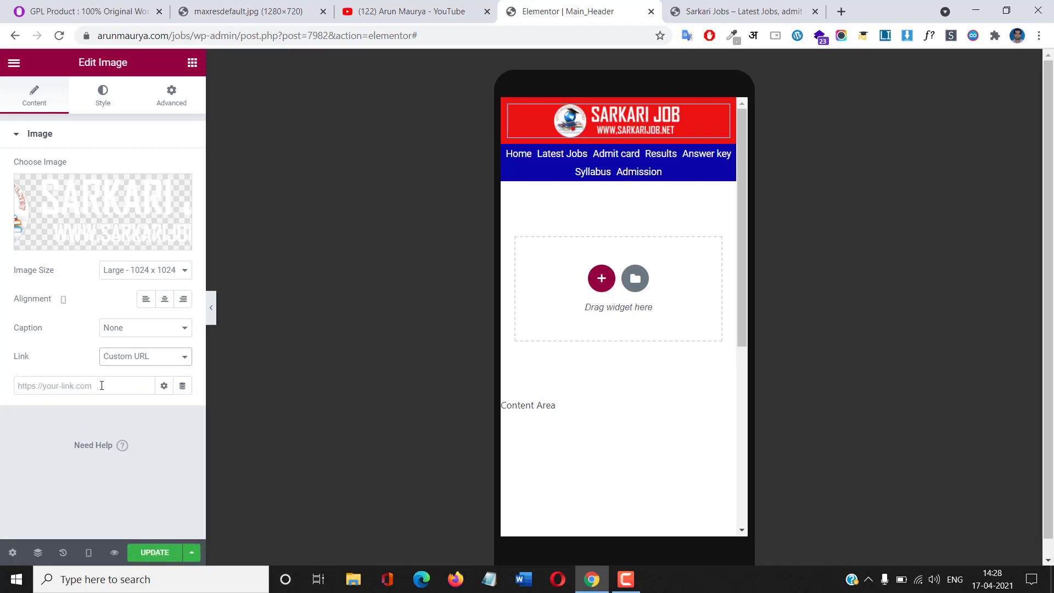
pyautogui.click(91, 386)
pyautogui.rightClick(92, 386)
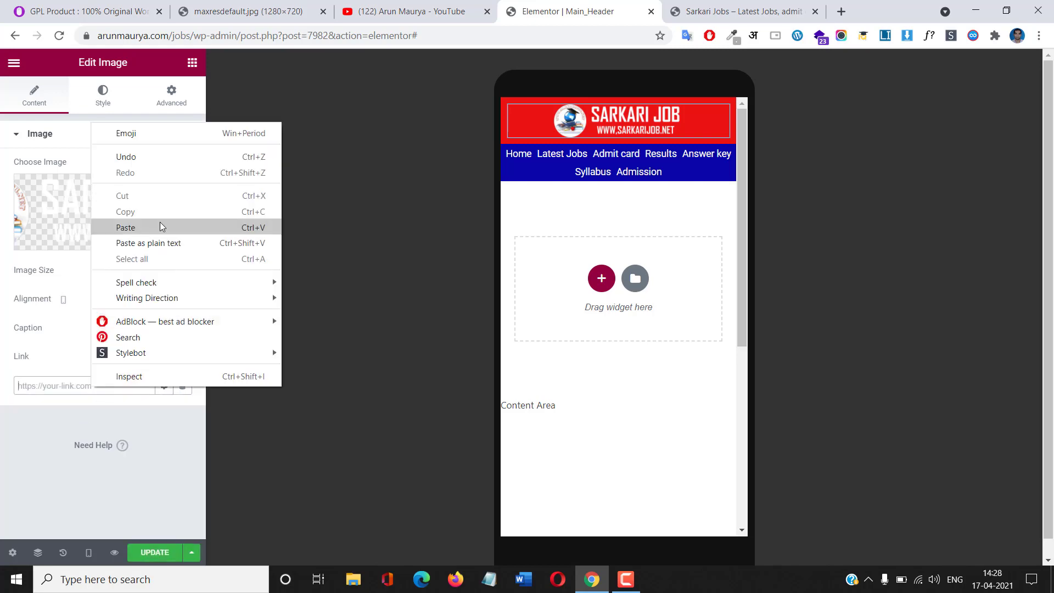
pyautogui.click(159, 222)
# Update the header template and reload the live jobs site to check the header
pyautogui.click(143, 552)
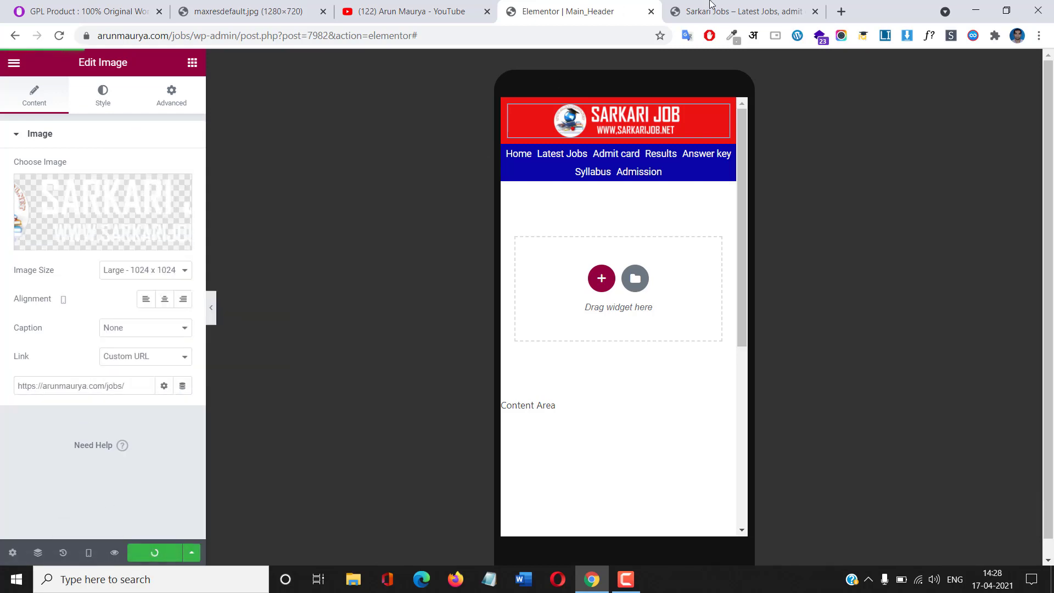
pyautogui.click(711, 11)
pyautogui.click(64, 40)
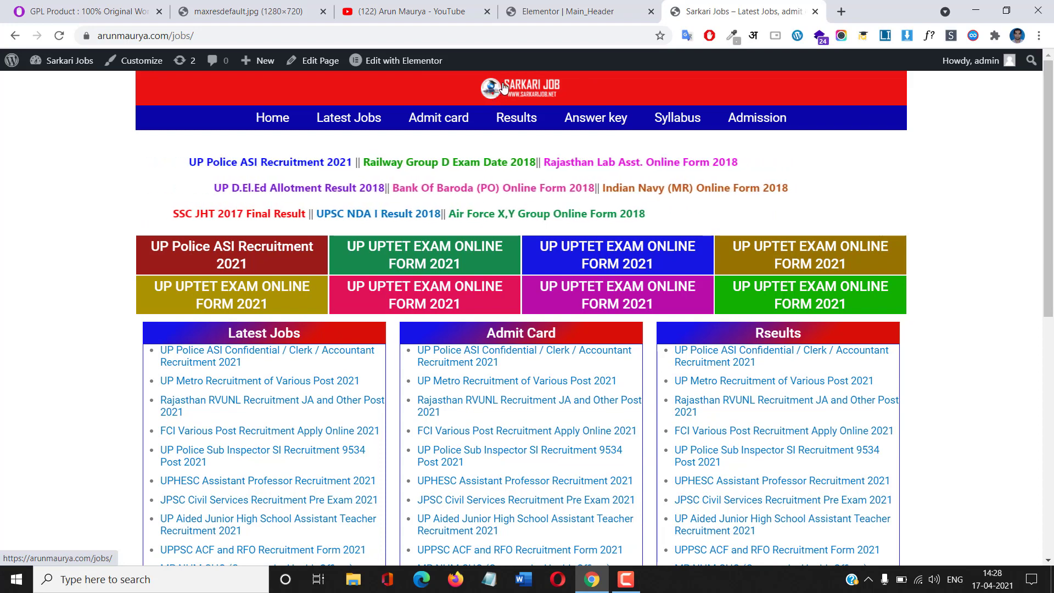
# Set the header logo's maximum width to 84% in the template's desktop view, and update the template
pyautogui.click(571, 5)
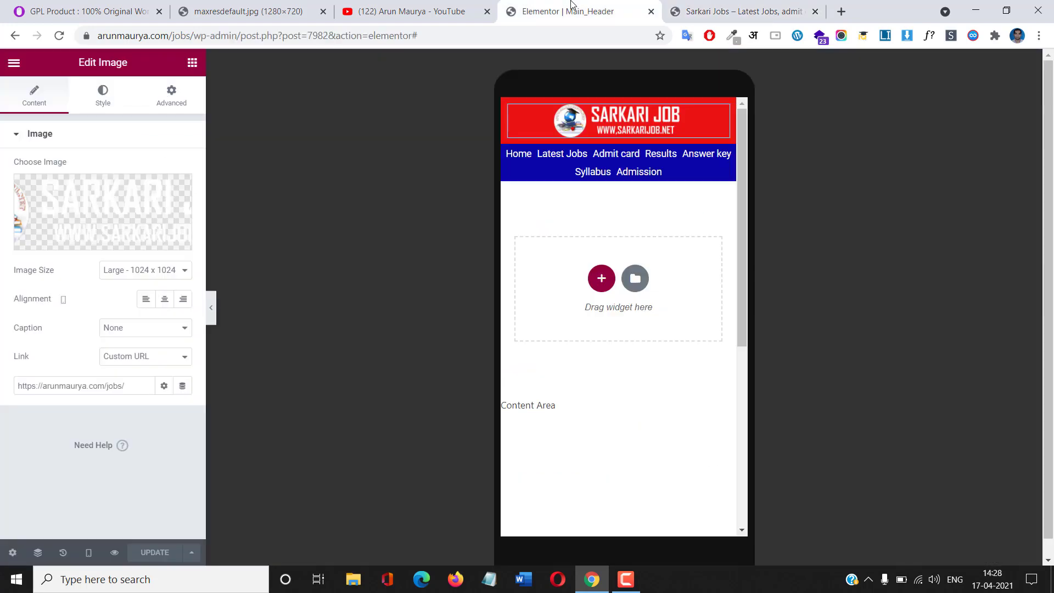
pyautogui.click(90, 555)
pyautogui.click(106, 467)
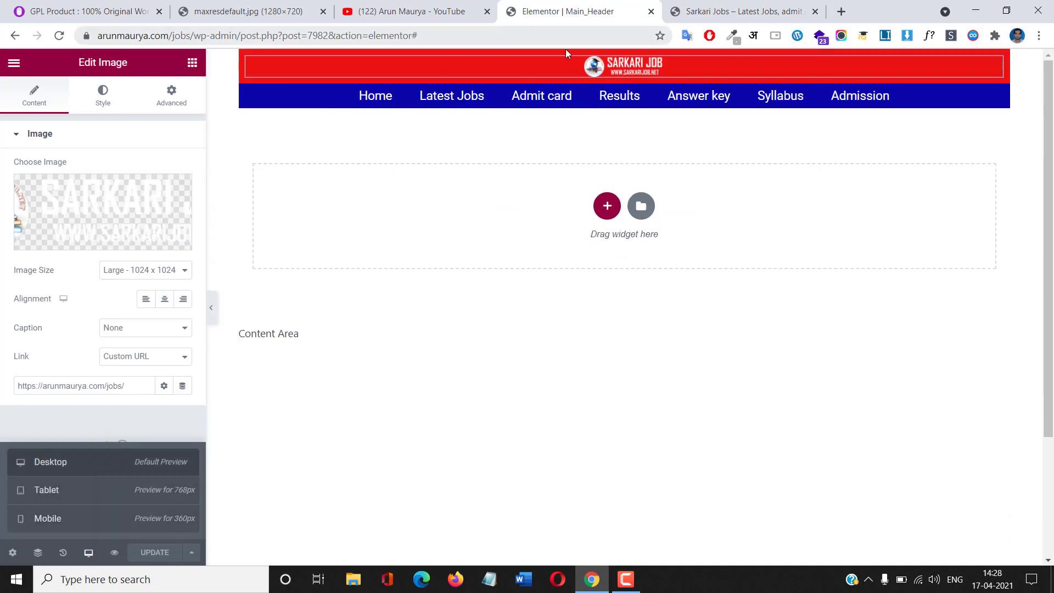
pyautogui.click(96, 152)
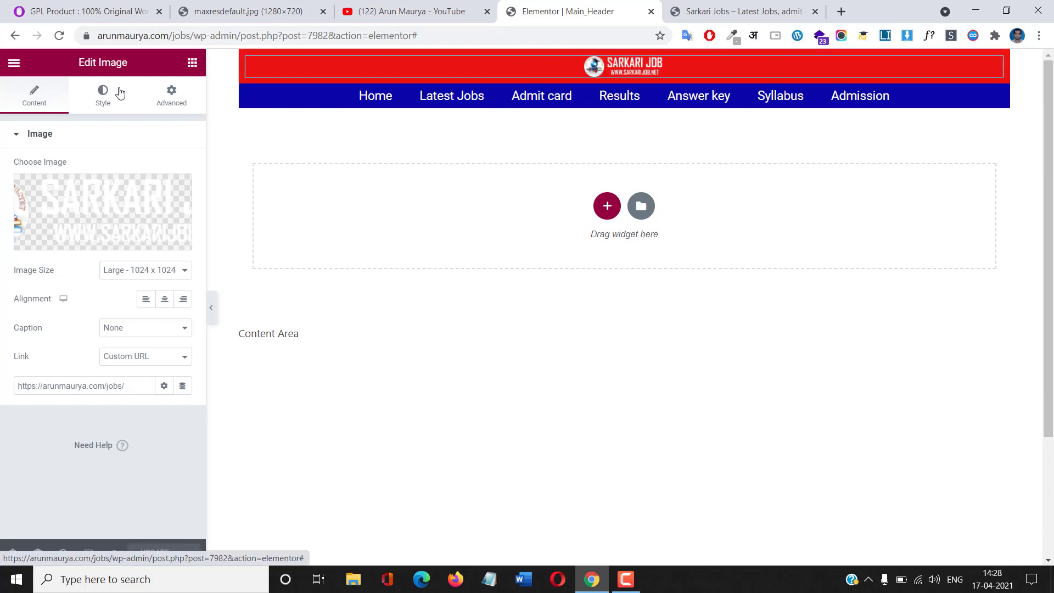
pyautogui.click(120, 94)
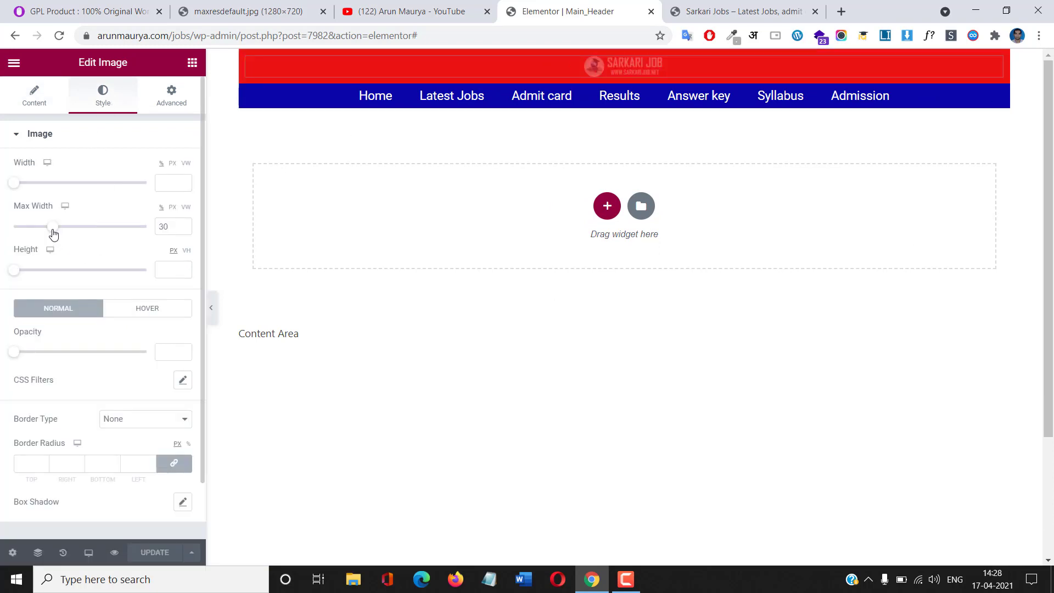
pyautogui.moveTo(53, 234); pyautogui.dragTo(125, 226)
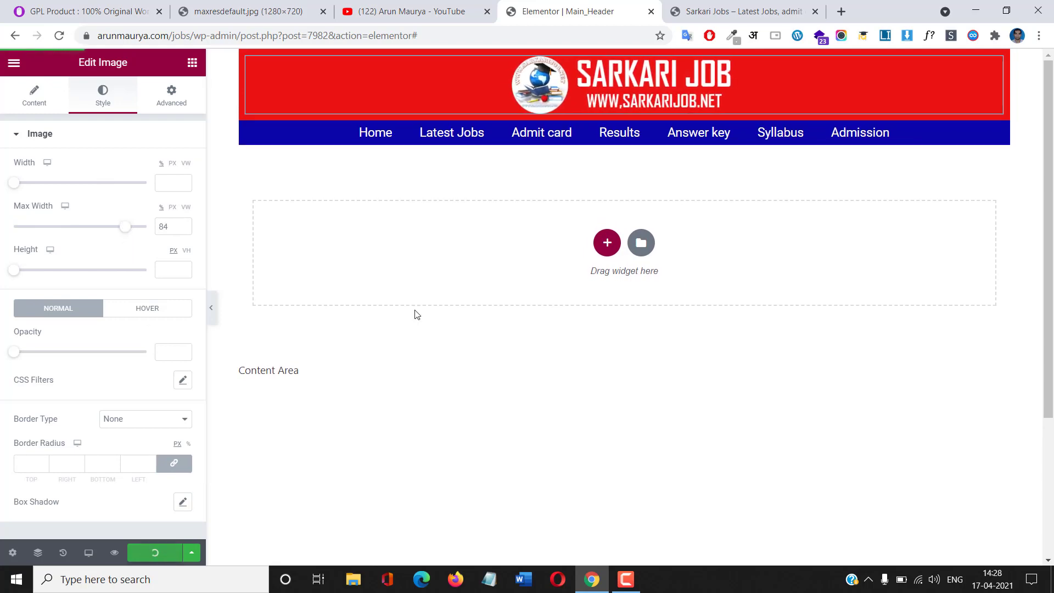
# Reload the live jobs site, check the header in phone-sized and full-width windows, and view the reference mobile design image
pyautogui.click(777, 6)
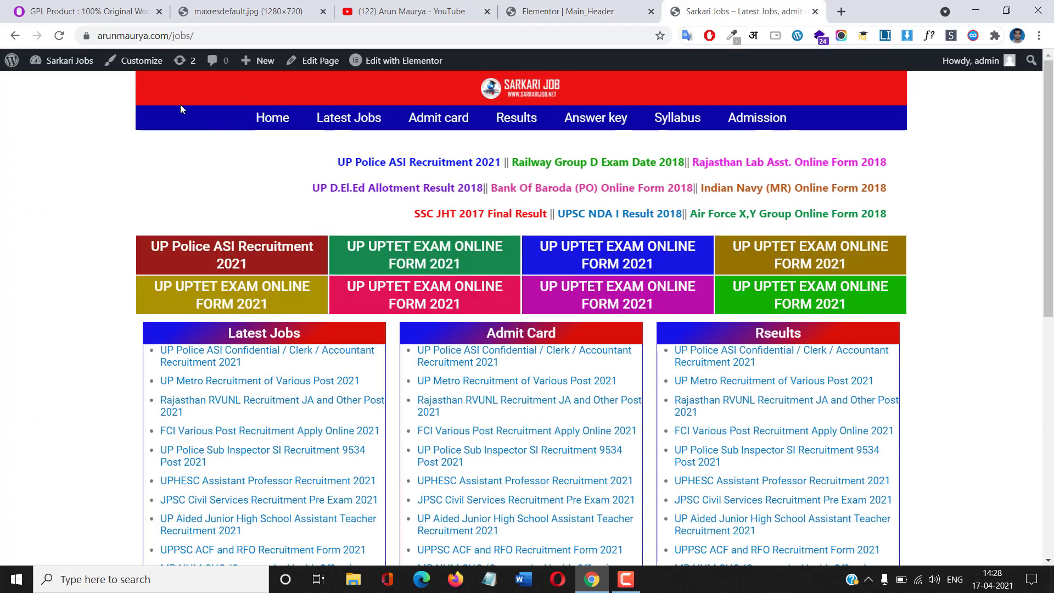
pyautogui.click(59, 36)
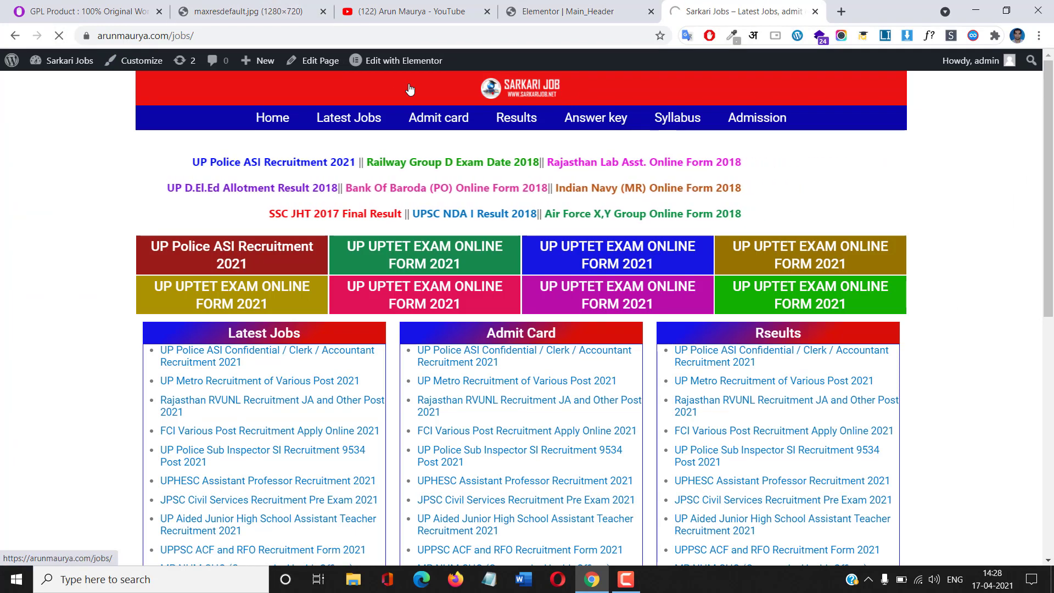
pyautogui.click(1008, 12)
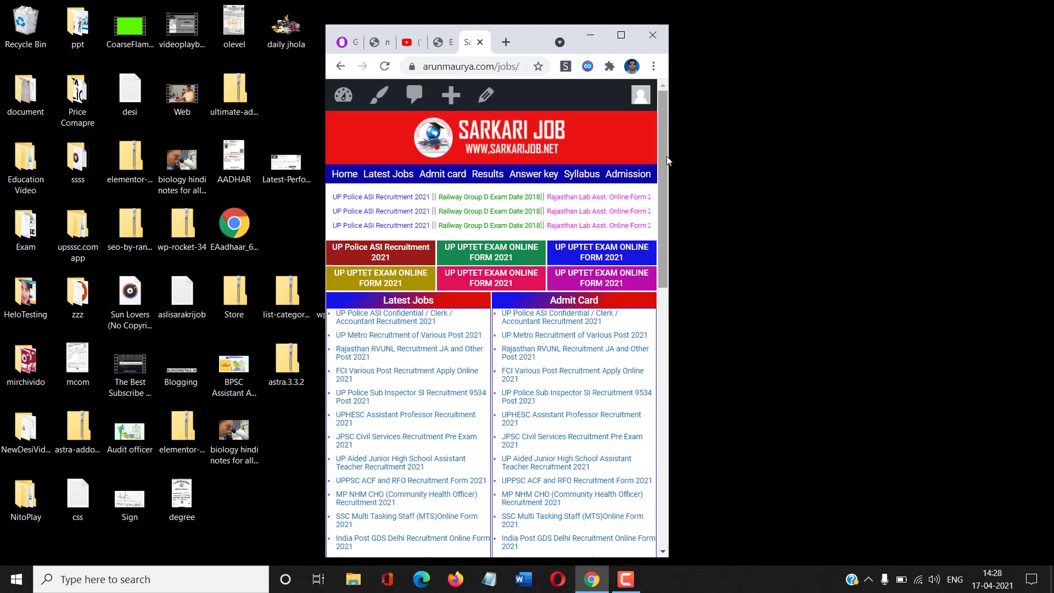
pyautogui.click(621, 35)
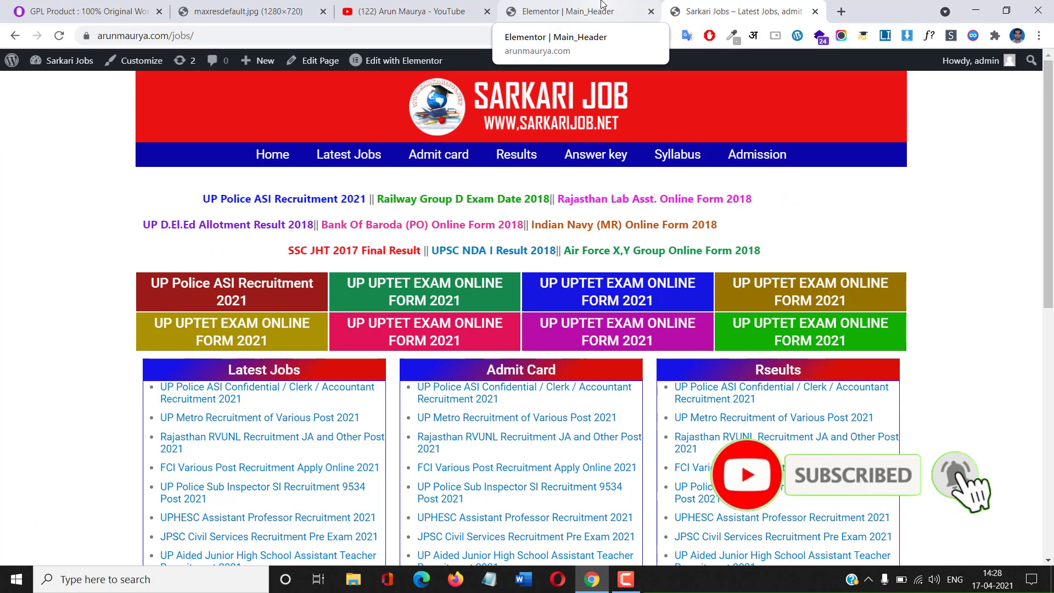
pyautogui.click(246, 11)
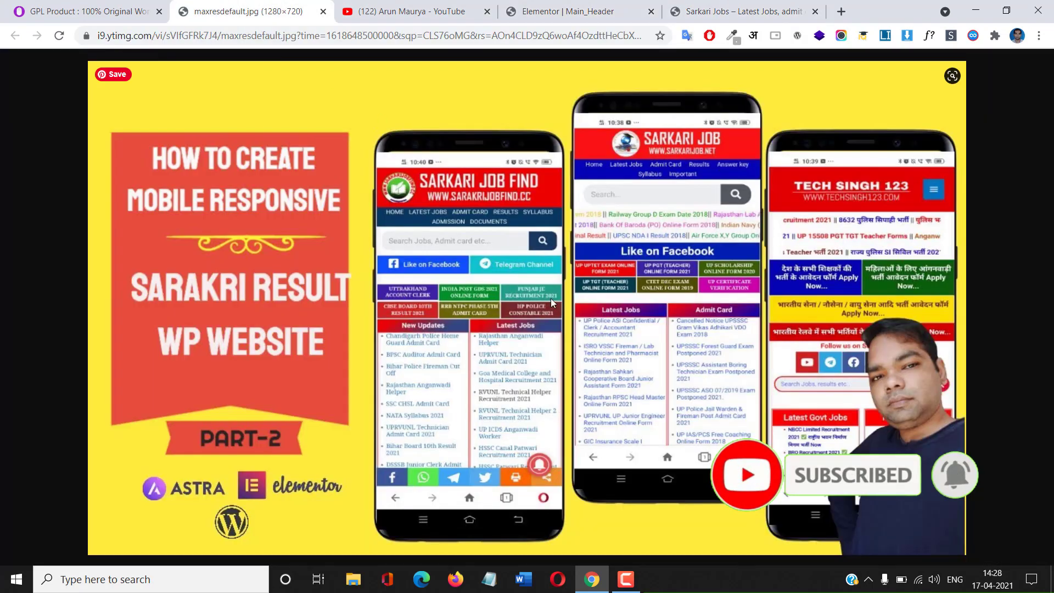